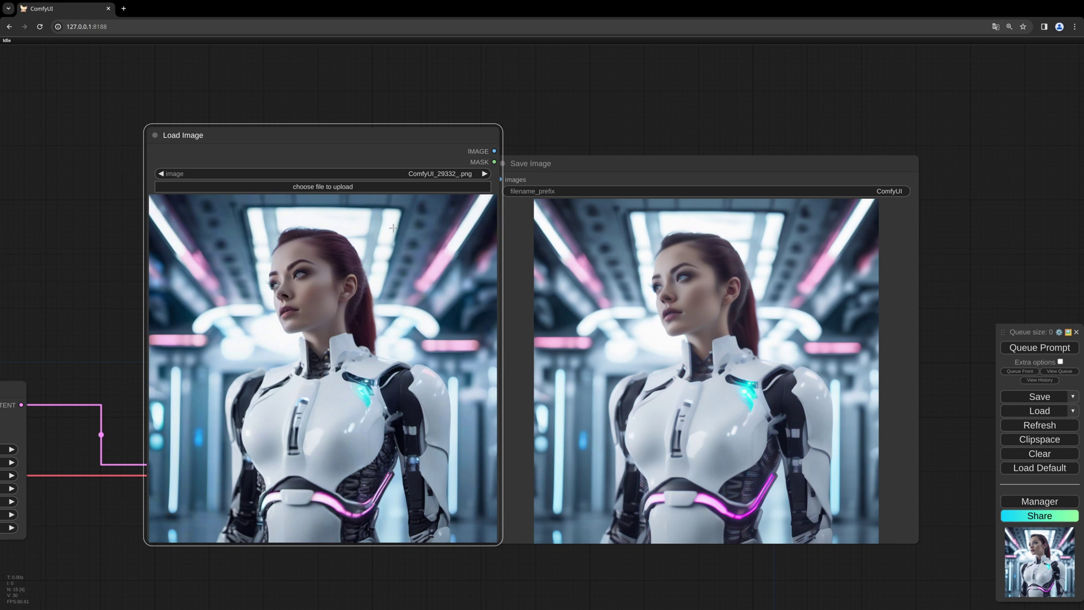
Shift the Load Image node slightly to the left of Save Image
left_click_drag(393, 228, 362, 233)
left_click(525, 163)
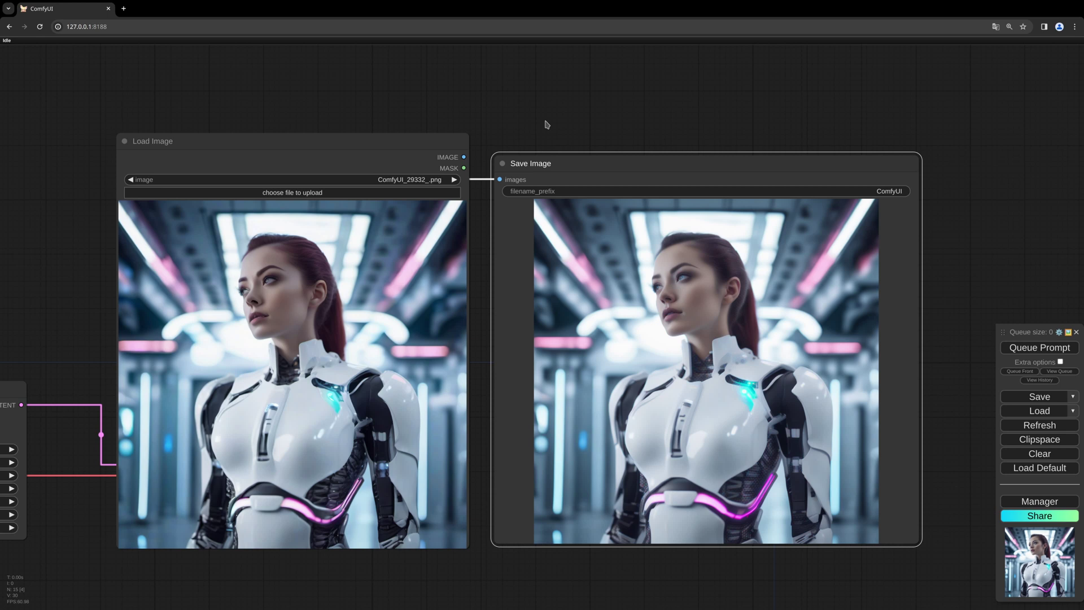
Clear the workflow, then add a Load Image node with ComfyUI_29332_.png, moved left and enlarged
left_click(1045, 453)
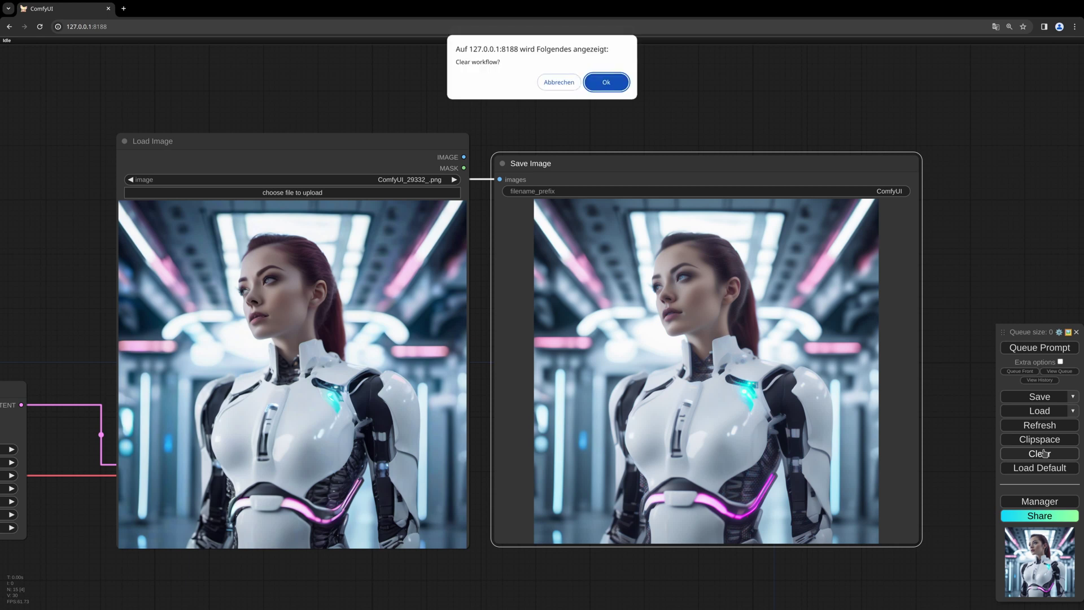
left_click(618, 89)
double_click(356, 257)
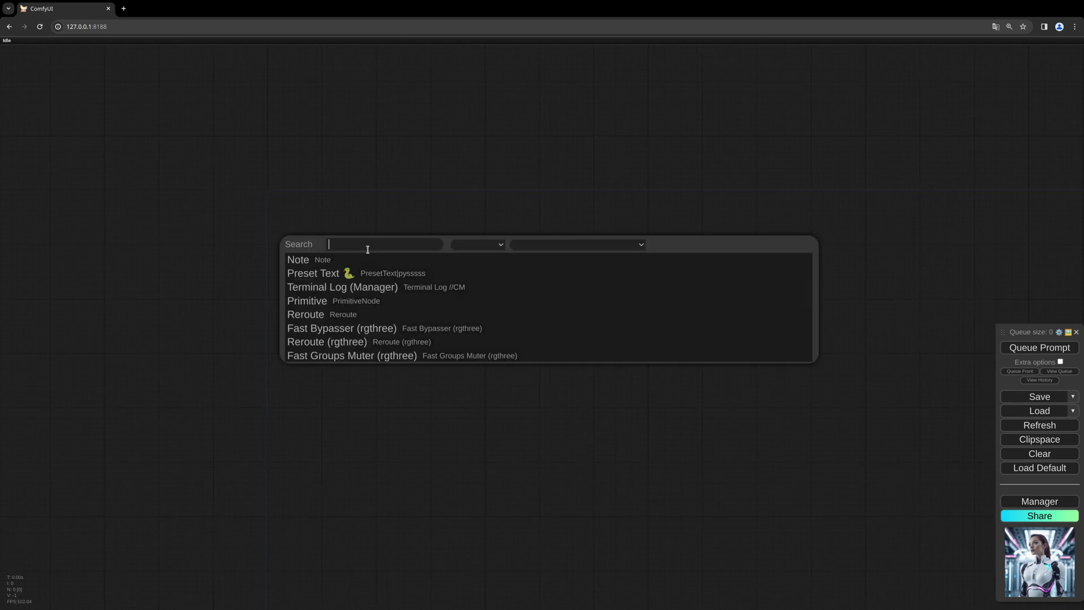
type("load")
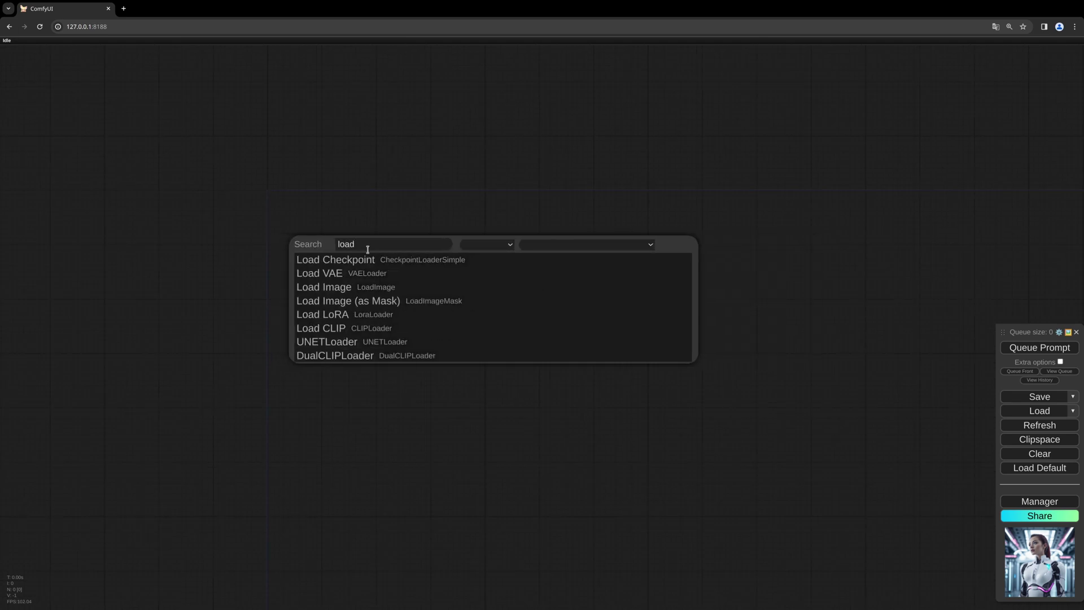
left_click(366, 286)
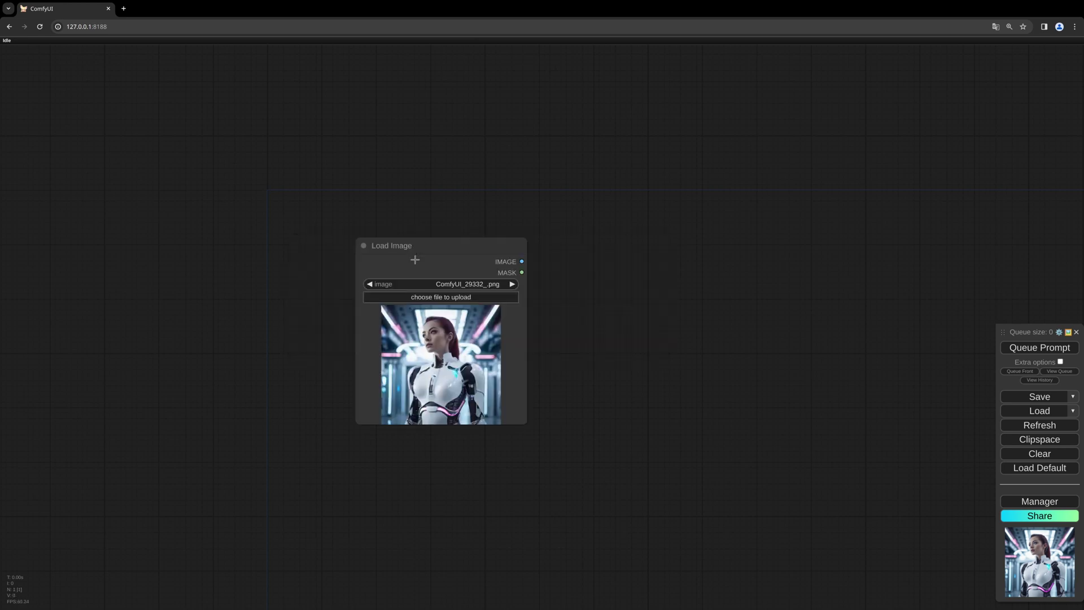
left_click_drag(412, 257, 363, 251)
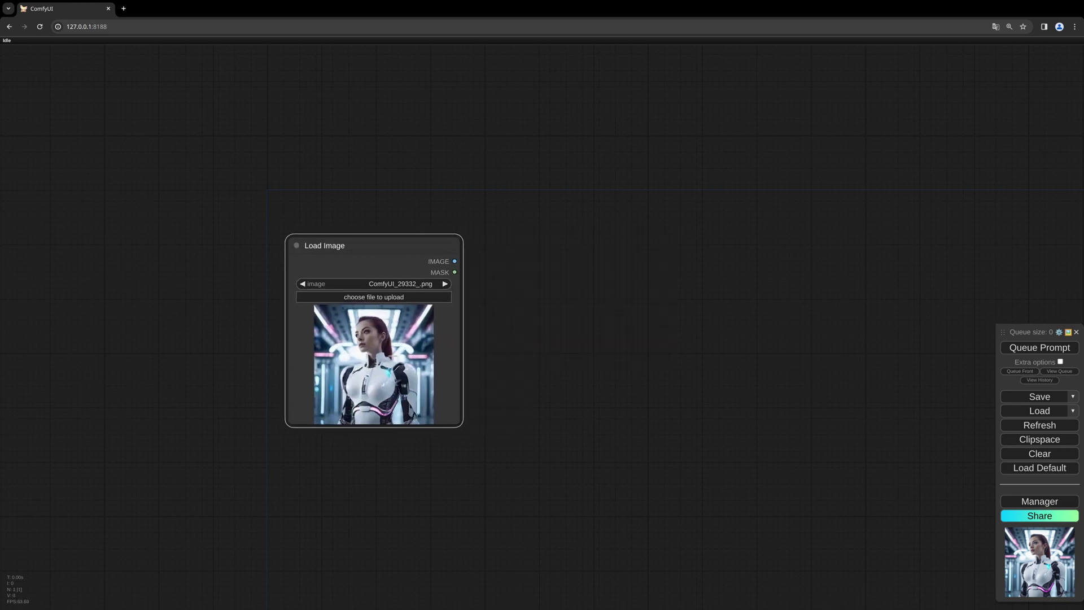
left_click_drag(461, 426, 491, 465)
left_click(538, 283)
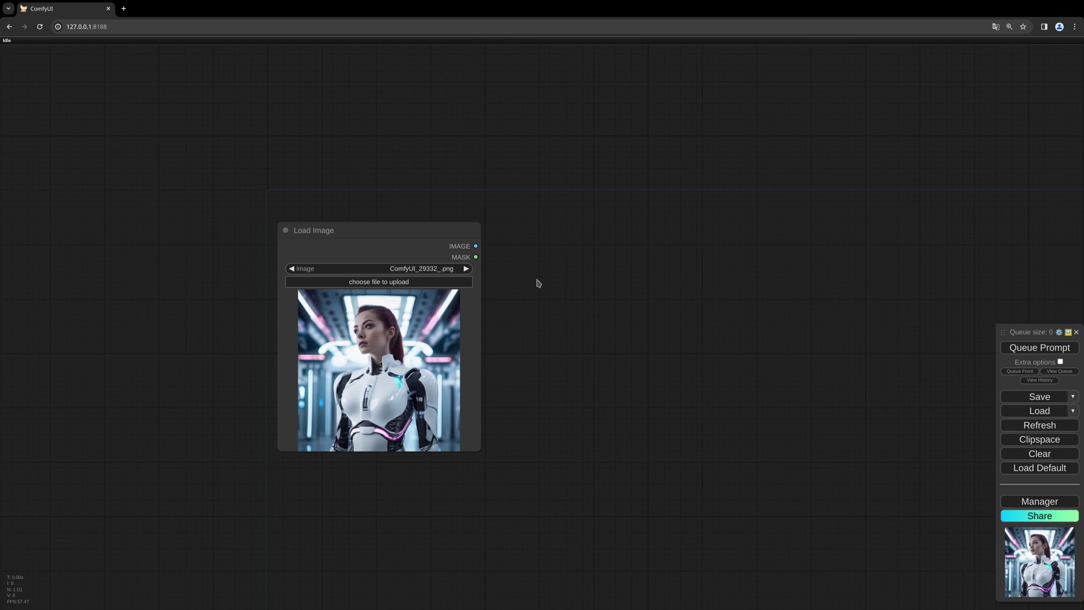
Add a StableCascade_SuperResolutionControlnet node and feed it the loaded image
double_click(537, 282)
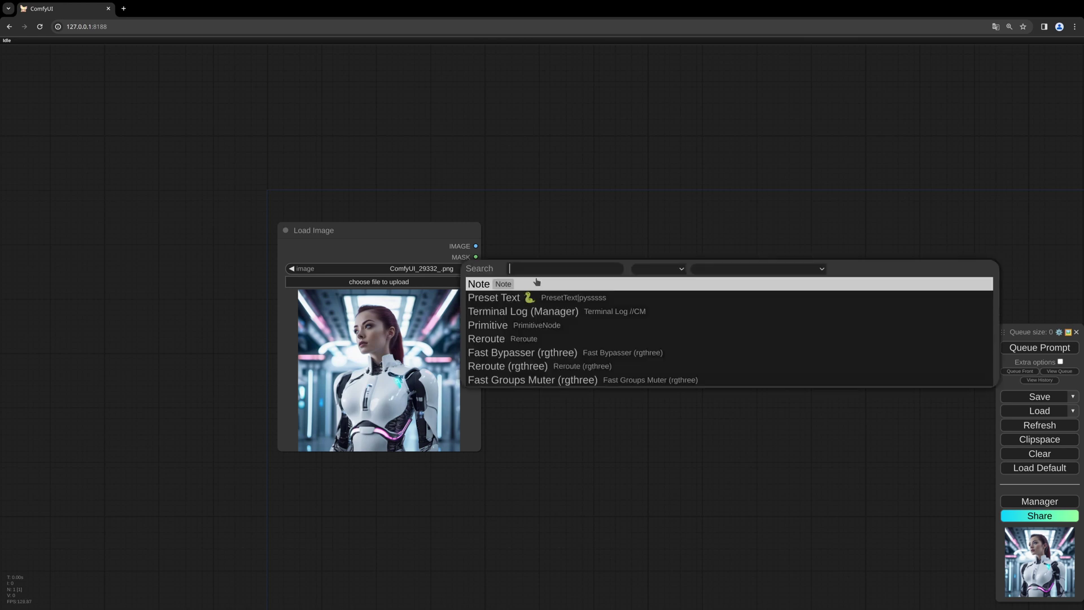
type("super")
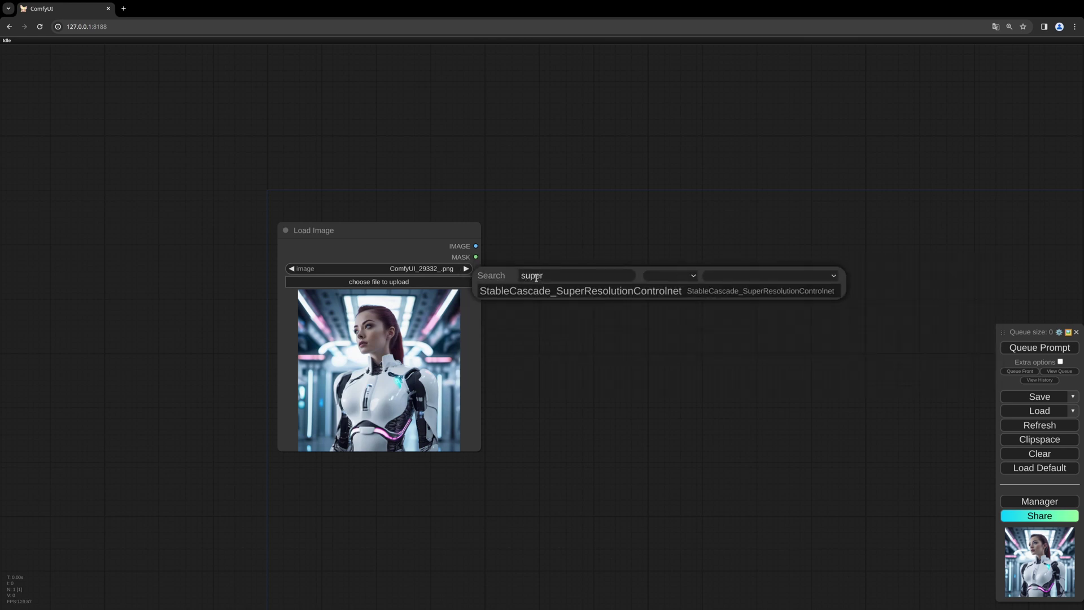
left_click(544, 291)
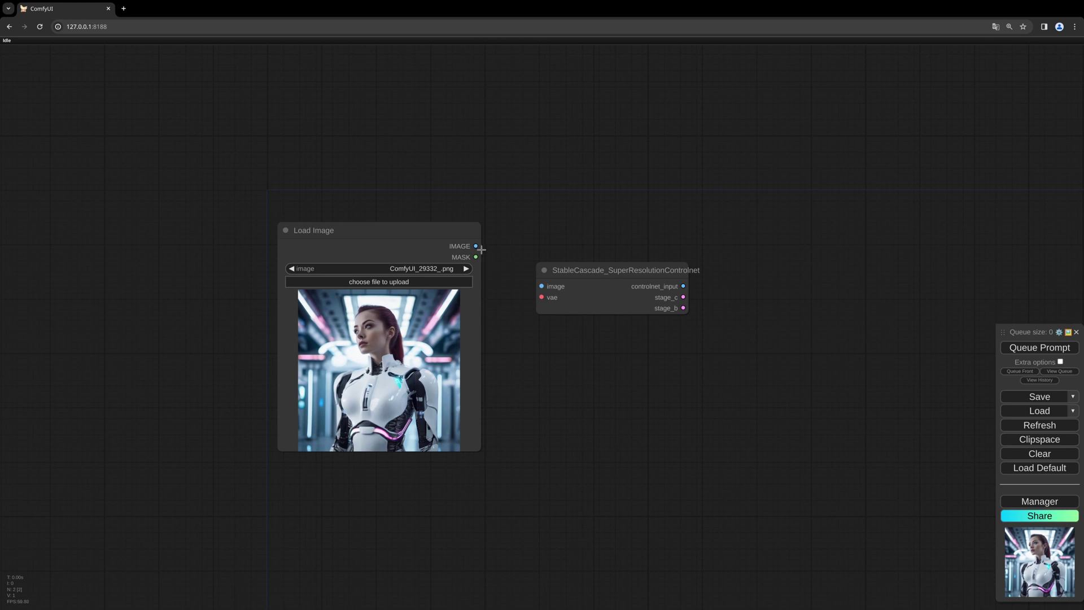
left_click_drag(477, 247, 335, 486)
Supply its vae from a new Load Checkpoint set to stable_cascade_stage_c.safetensors
left_click(470, 434)
left_click(370, 525)
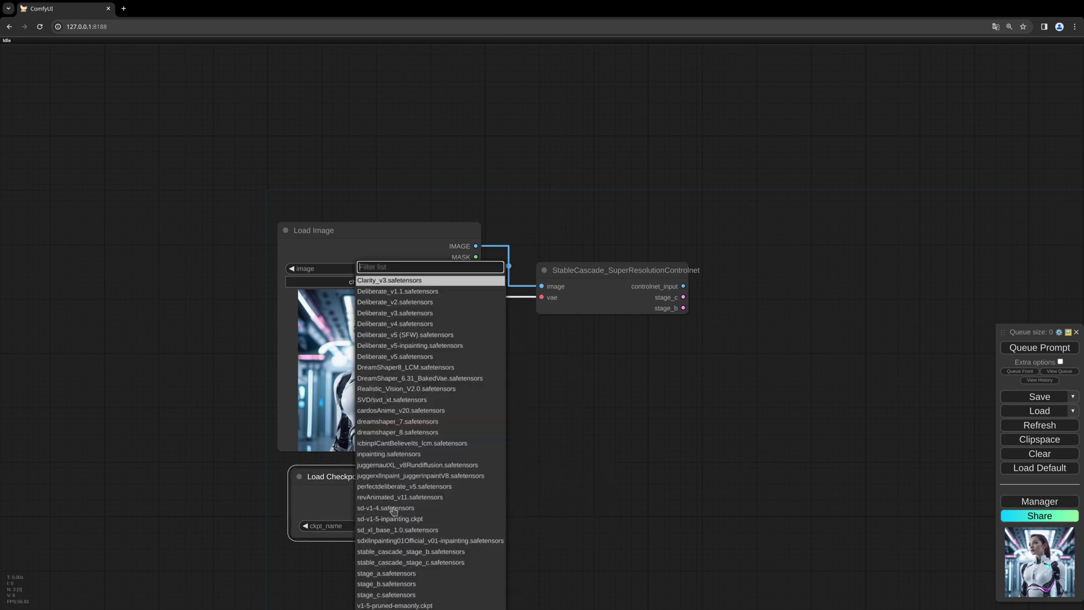
left_click(450, 562)
left_click_drag(455, 236, 414, 223)
left_click_drag(564, 368, 437, 419)
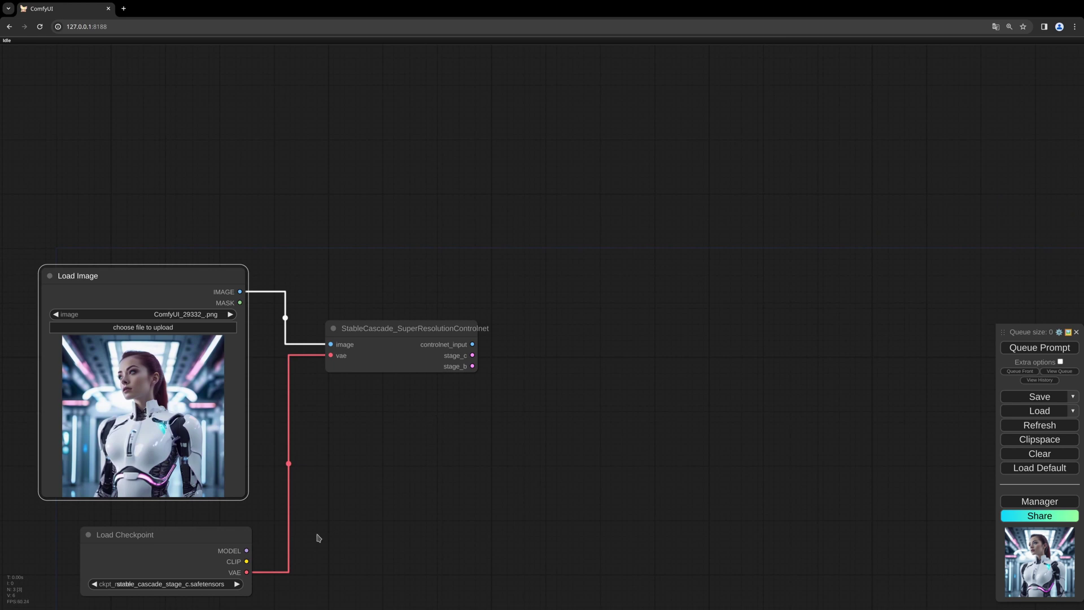
Add two CLIP Text Encode (Prompt) nodes wired to the Load Checkpoint's CLIP output
left_click_drag(248, 561, 625, 263)
left_click(600, 424)
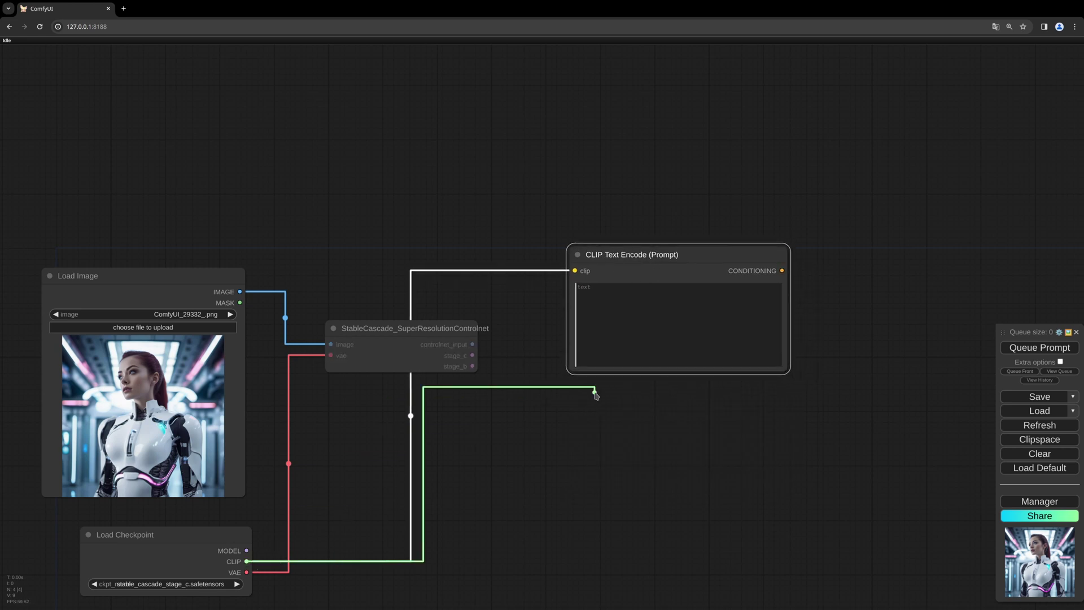
left_click_drag(247, 561, 592, 380)
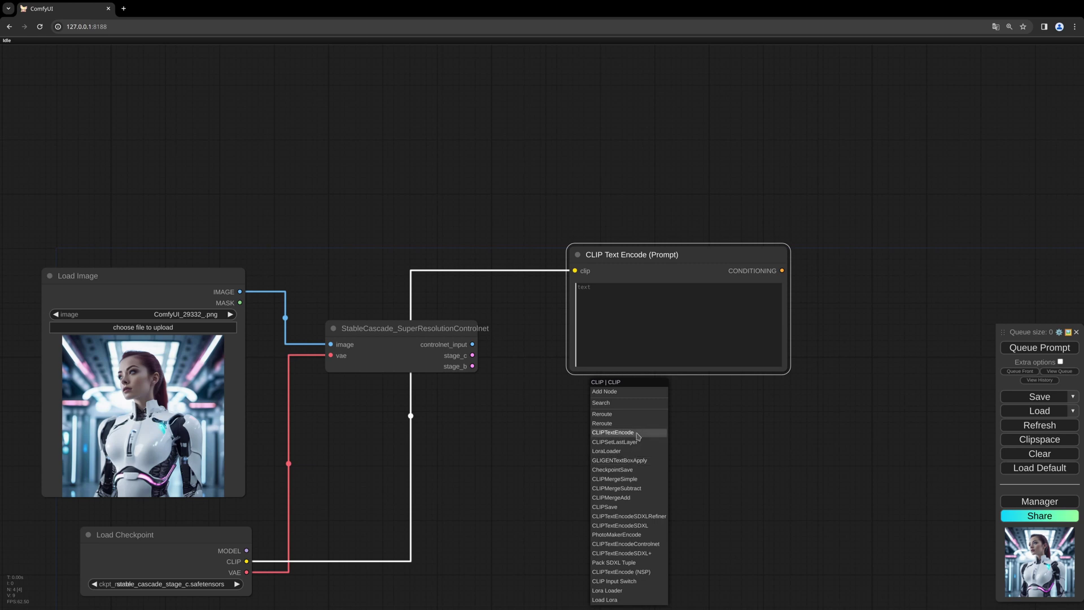
left_click(620, 432)
left_click_drag(695, 397, 670, 397)
left_click_drag(829, 442, 812, 362)
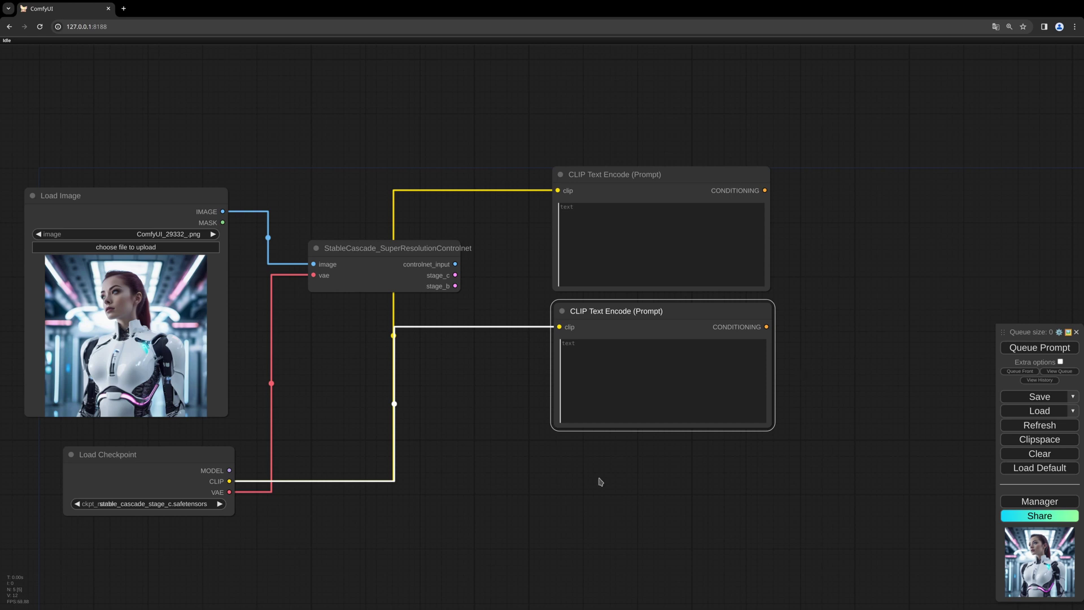
Add Apply ControlNet (Advanced), with the top prompt as positive and the lower prompt as negative
double_click(540, 490)
type("apply")
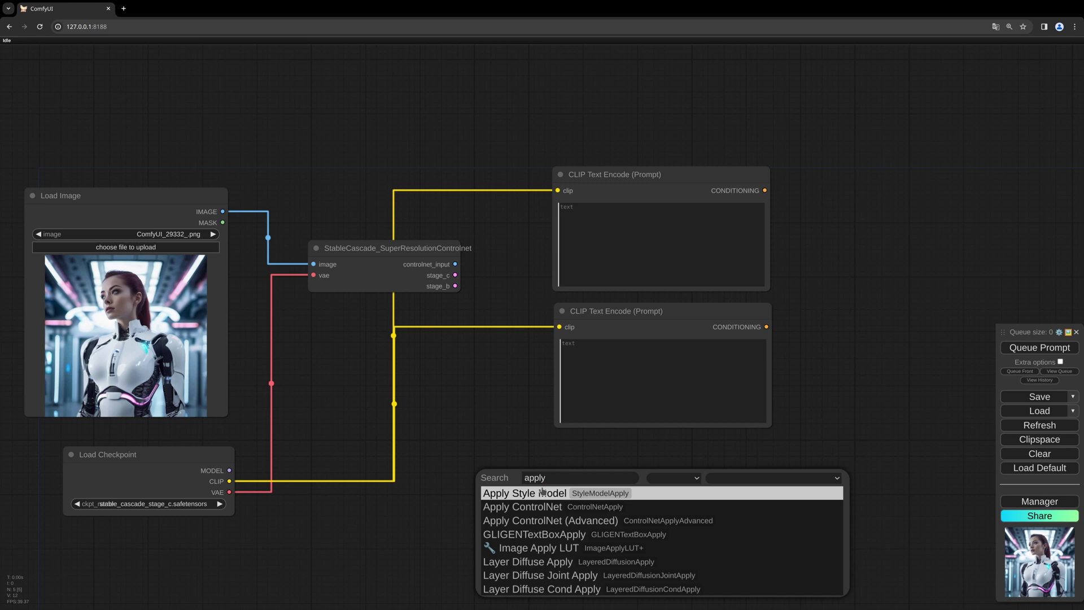
left_click(548, 520)
left_click_drag(599, 491, 544, 425)
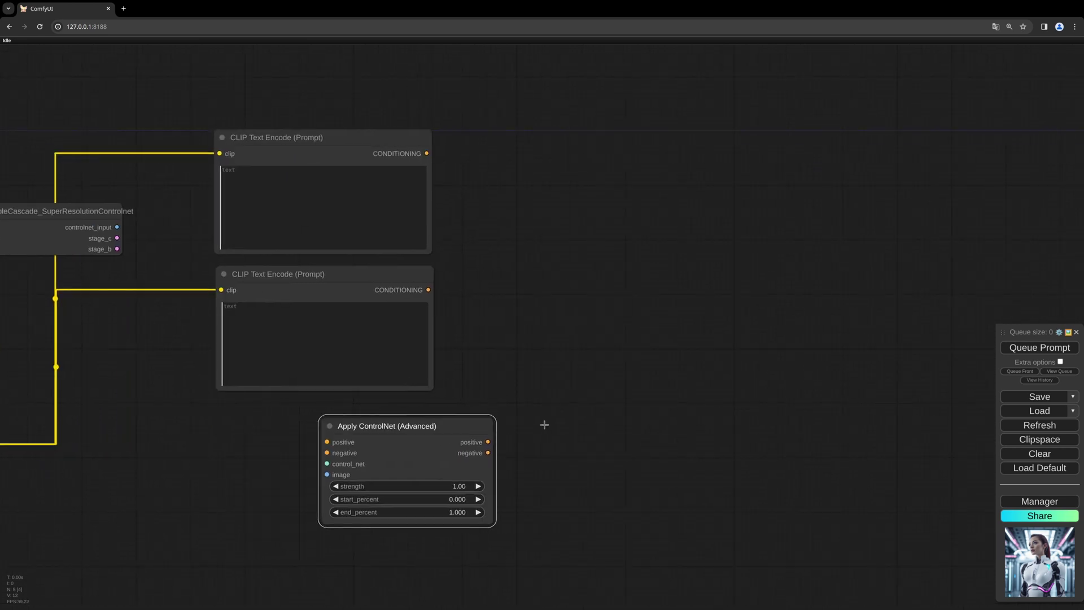
left_click_drag(427, 154, 525, 430)
left_click_drag(427, 291, 277, 539)
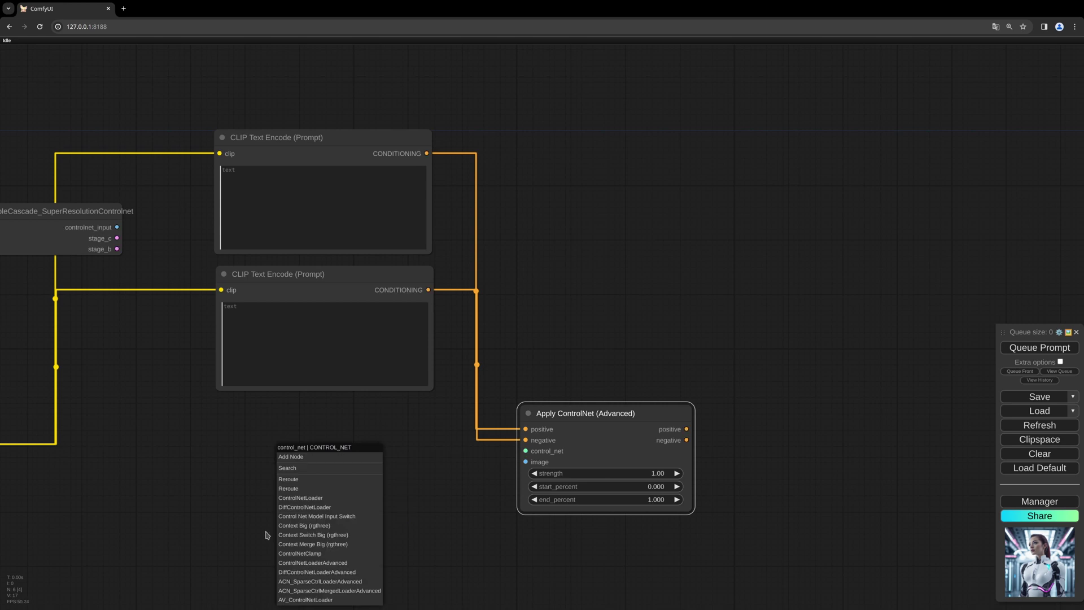
Add a Load ControlNet Model node with super_resolution.safetensors feeding control_net
left_click(282, 498)
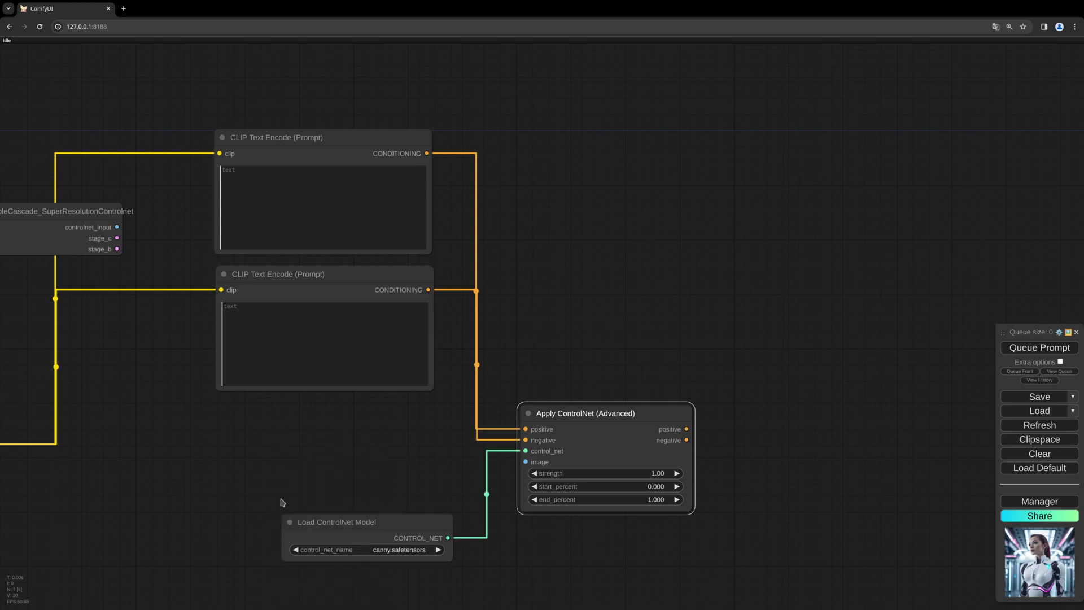
scroll(456, 210, "down", 1)
left_click(367, 384)
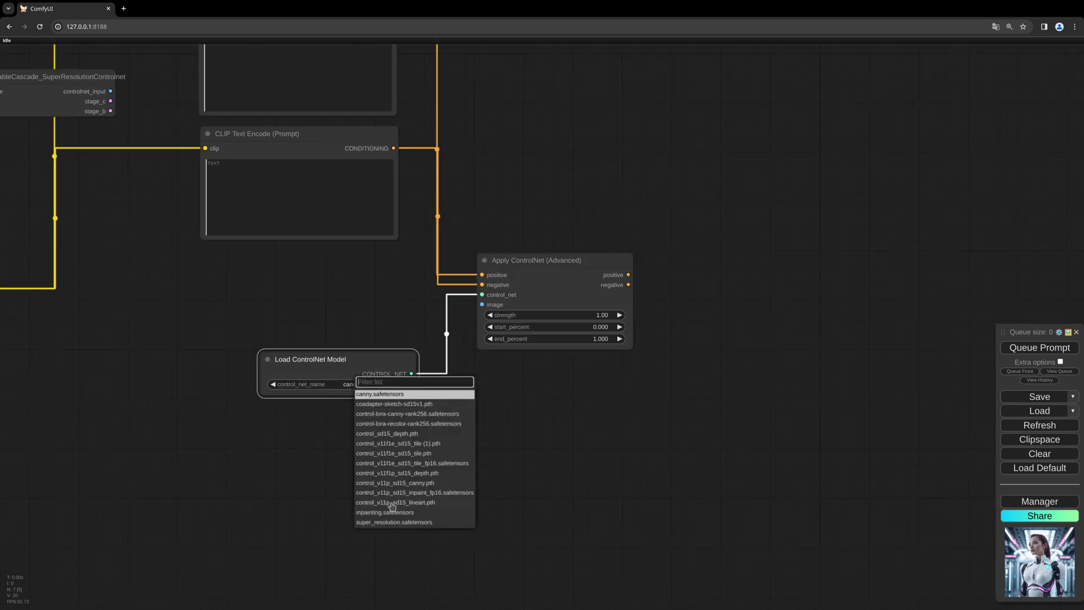
left_click(395, 522)
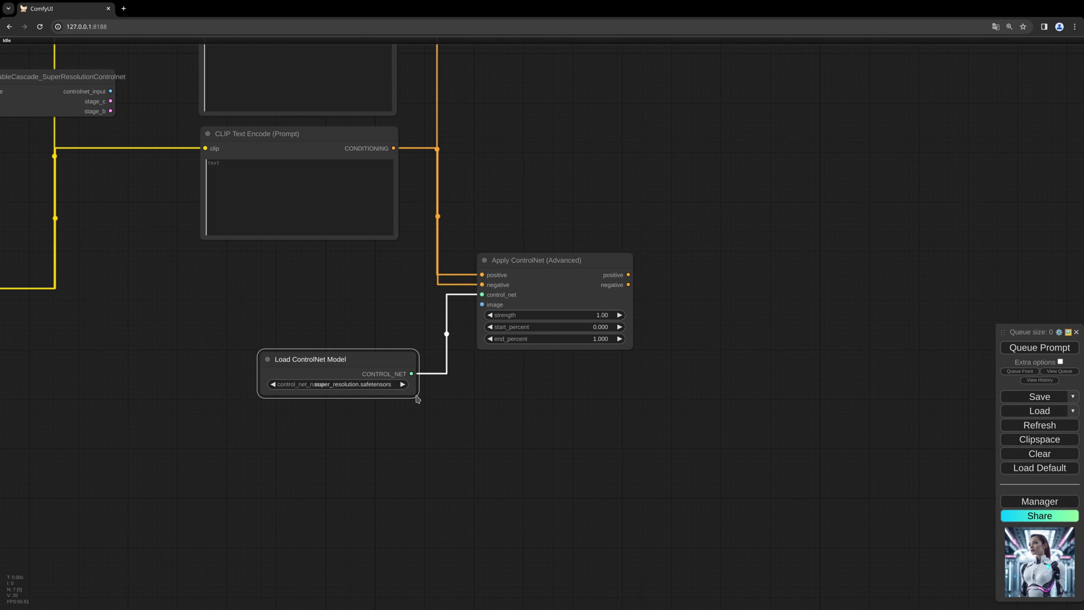
left_click_drag(418, 399, 465, 413)
left_click_drag(424, 360, 361, 370)
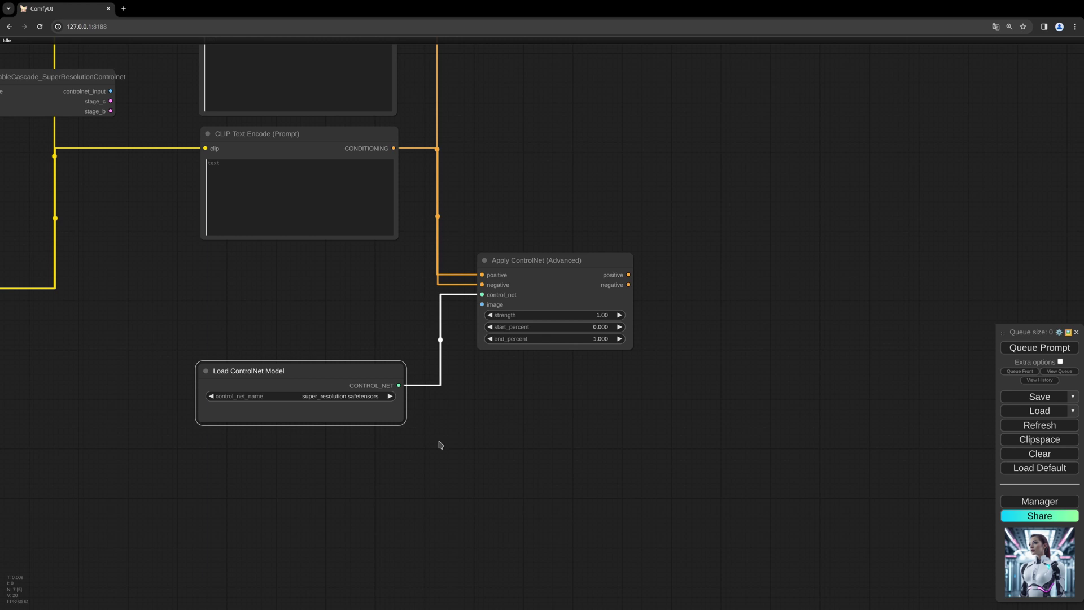
Wire the Cascade node's controlnet_input output into Apply ControlNet's image input
left_click_drag(440, 445, 592, 490)
left_click_drag(262, 136, 635, 350)
left_click_drag(246, 137, 241, 369)
left_click_drag(315, 344, 286, 320)
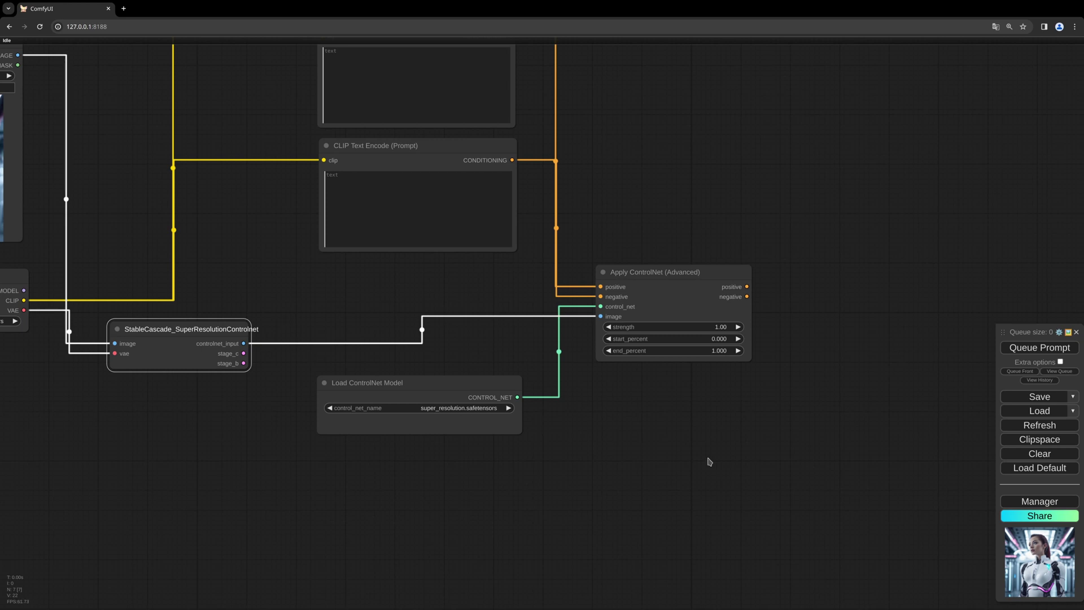
Add a KSampler taking positive and negative conditioning from Apply ControlNet
left_click_drag(744, 460, 521, 466)
left_click_drag(524, 292, 633, 290)
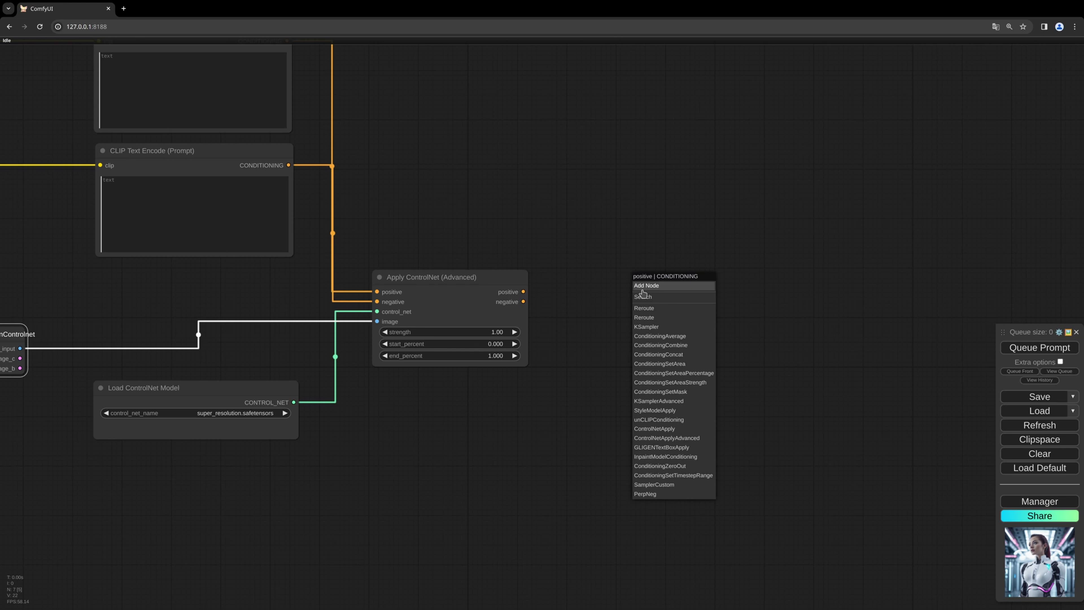
left_click(655, 323)
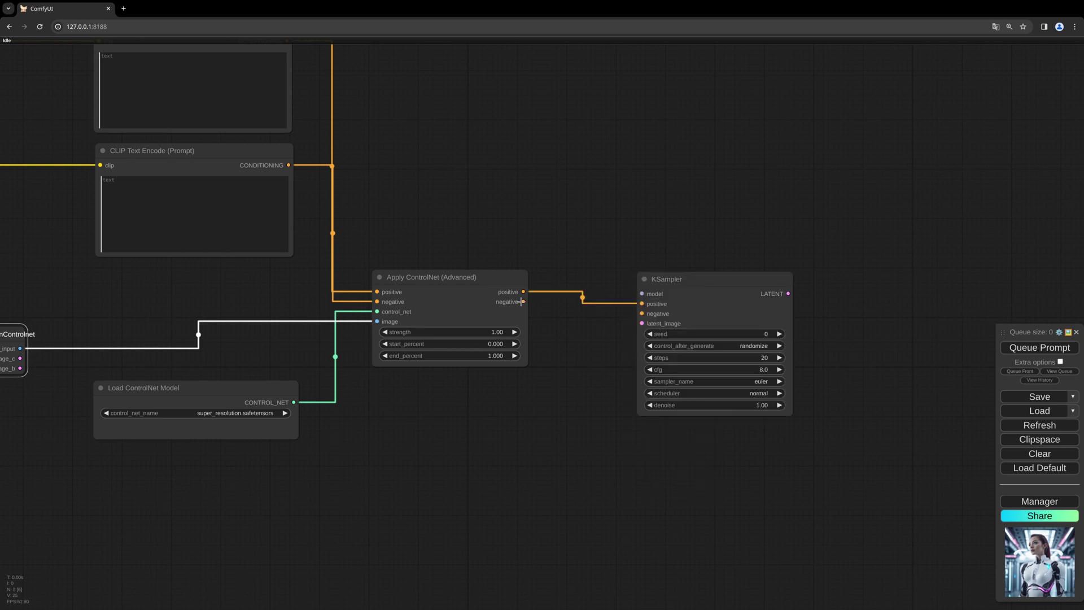
left_click_drag(521, 302, 651, 314)
Connect the Cascade node's stage_c output to the KSampler's latent_image
left_click_drag(739, 262, 734, 236)
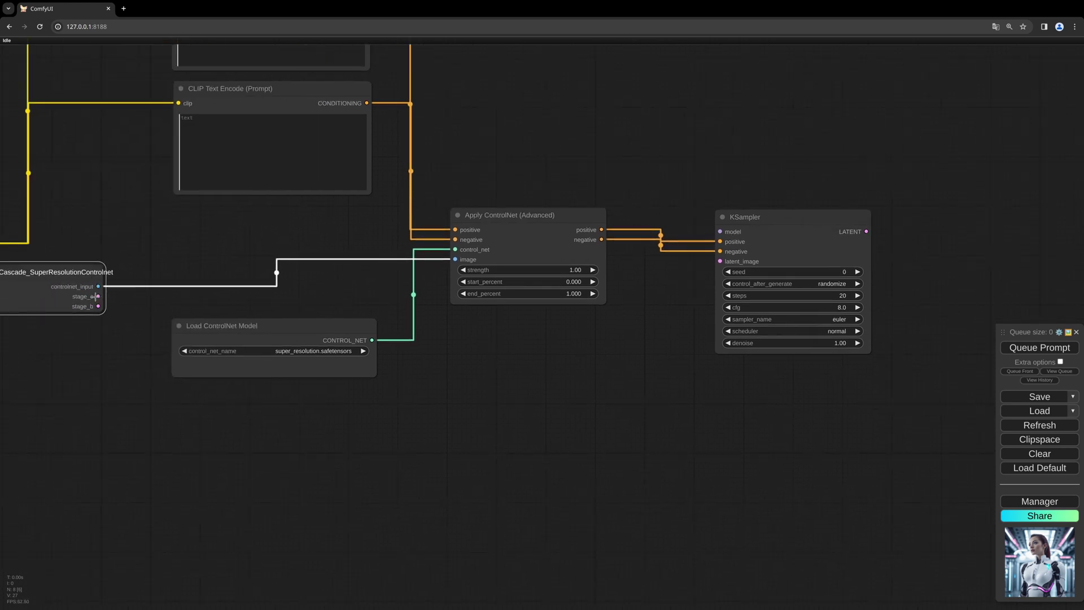
left_click_drag(96, 297, 763, 246)
left_click(799, 241)
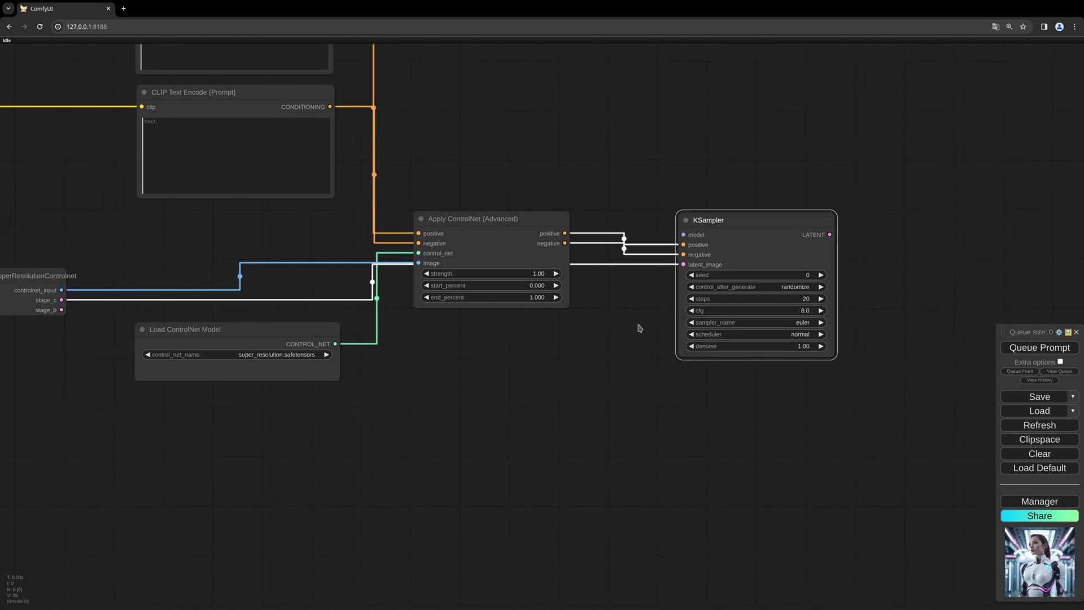
left_click_drag(640, 328, 629, 320)
left_click_drag(554, 315, 636, 305)
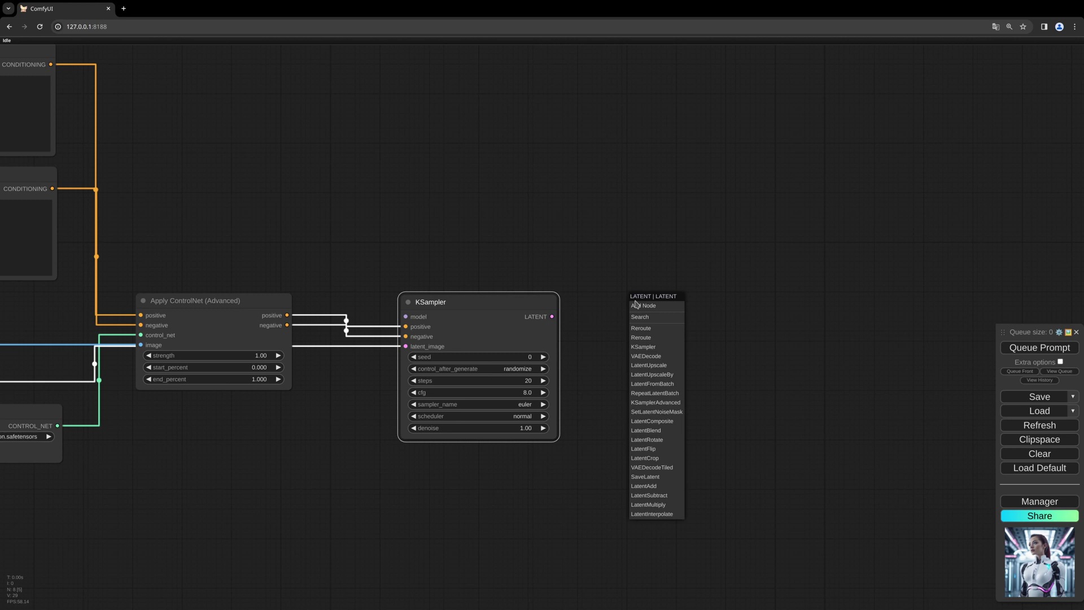
Add a StableCascade_StageB_Conditioning node fed by the KSampler's LATENT and the prompt conditioning
left_click(609, 295)
left_click_drag(554, 315, 591, 309)
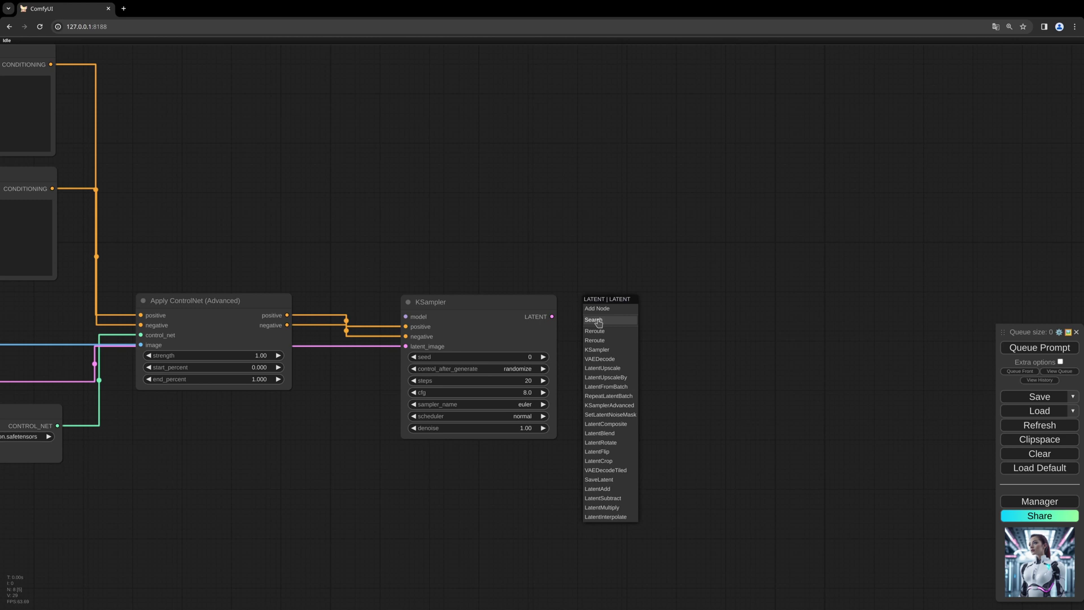
left_click(599, 320)
type("sta")
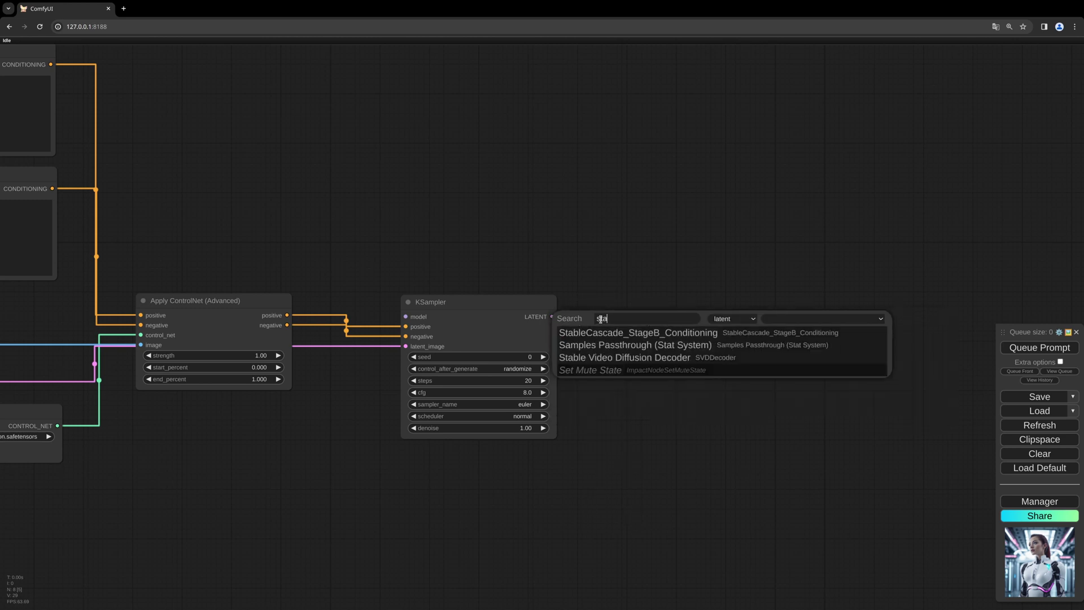
type("ble")
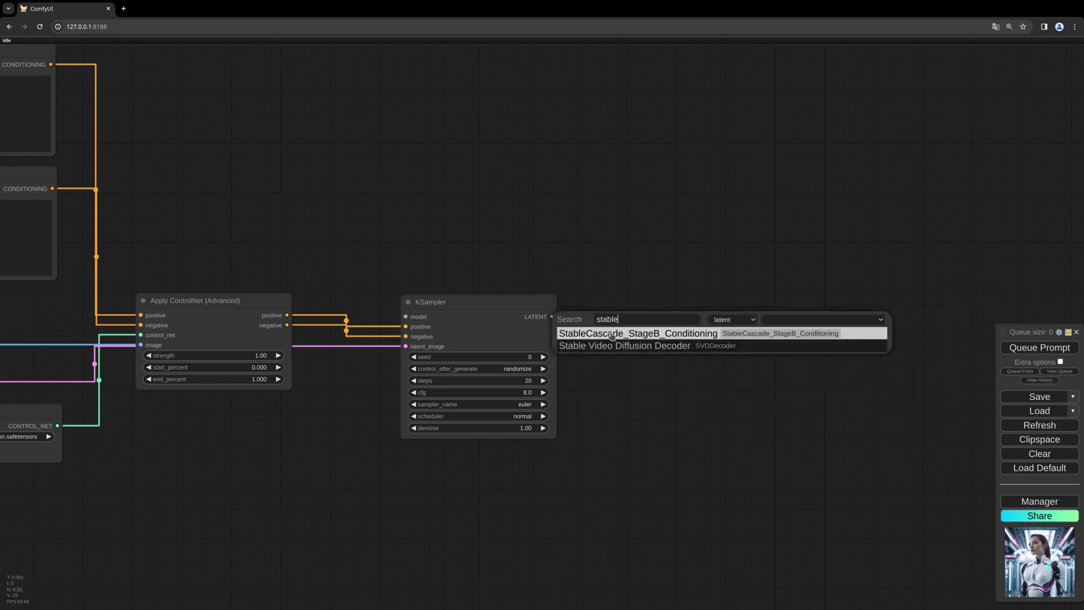
left_click(644, 334)
left_click_drag(658, 313, 658, 280)
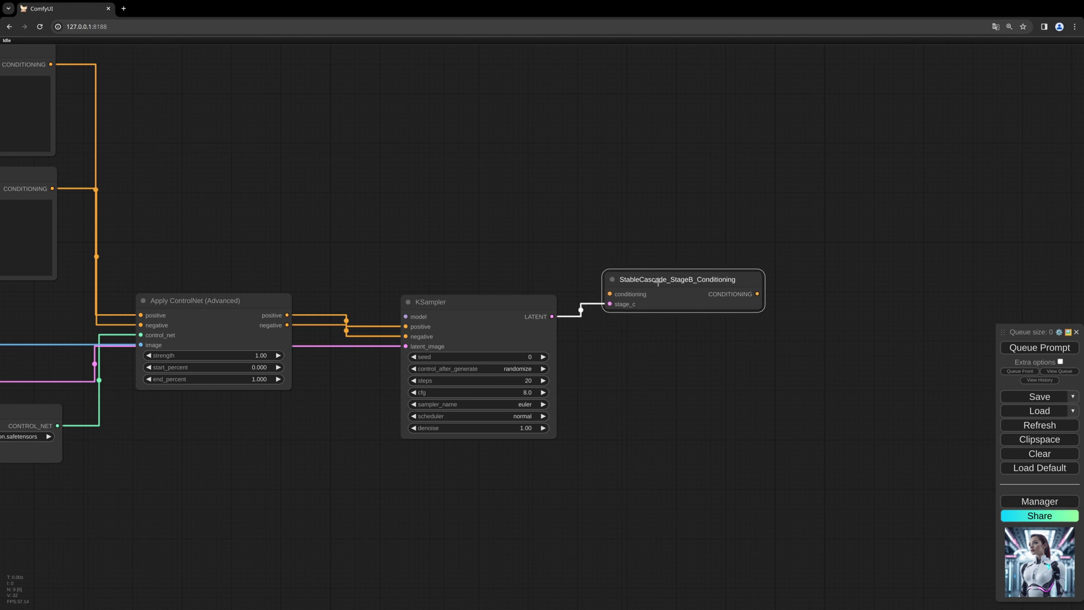
left_click_drag(51, 64, 607, 283)
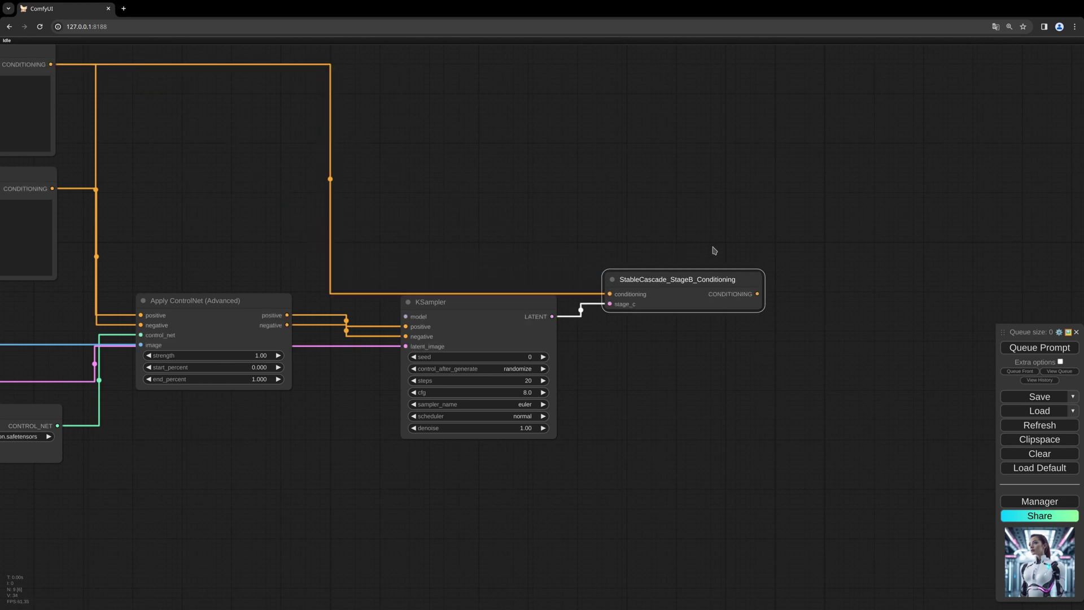
left_click_drag(671, 256, 484, 258)
left_click(480, 261)
Add a second KSampler driven by the StageB conditioning, with the lower prompt as negative
left_click_drag(526, 303, 606, 214)
left_click(632, 260)
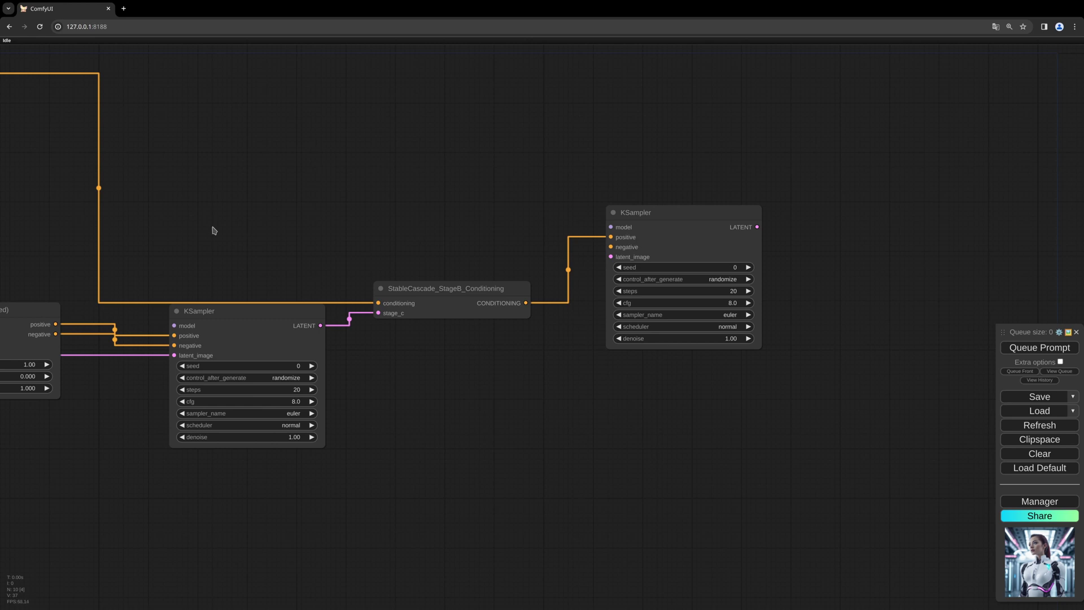
left_click_drag(207, 217, 351, 218)
left_click_drag(37, 202, 829, 250)
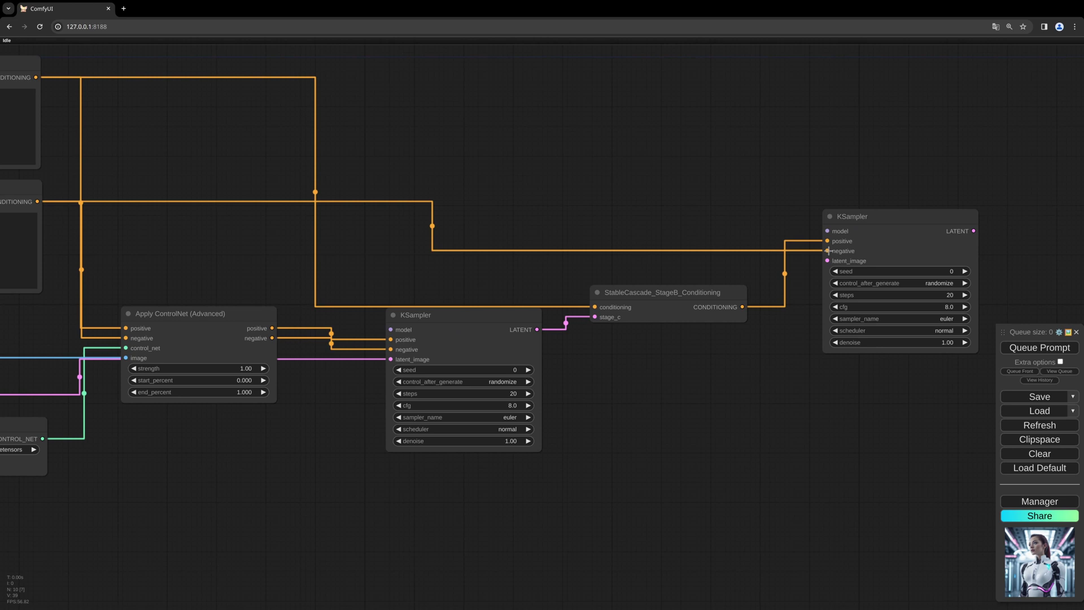
left_click_drag(873, 203, 824, 210)
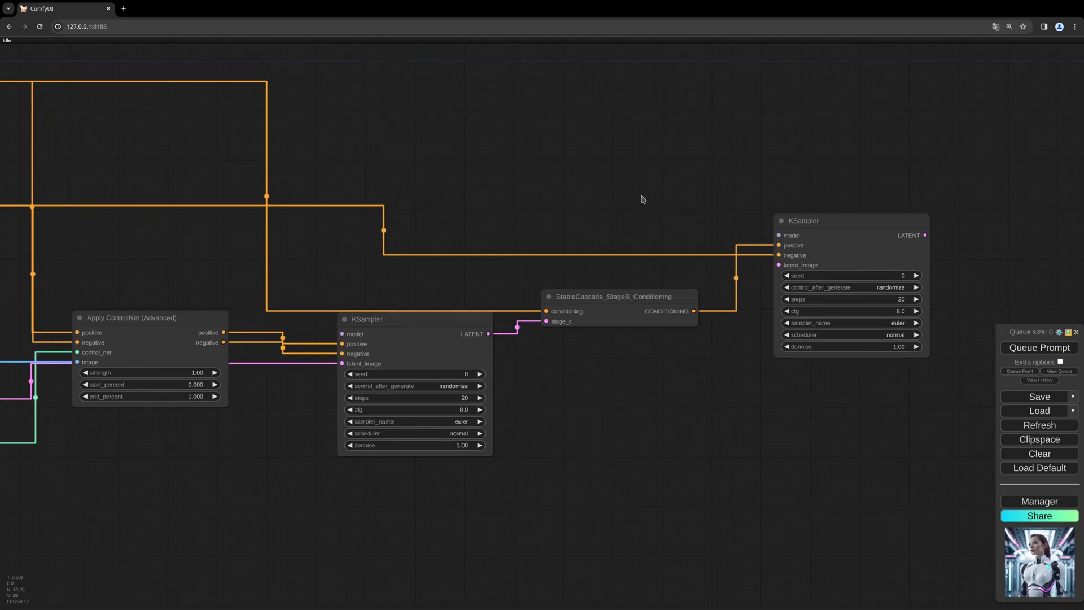
left_click_drag(439, 325, 441, 334)
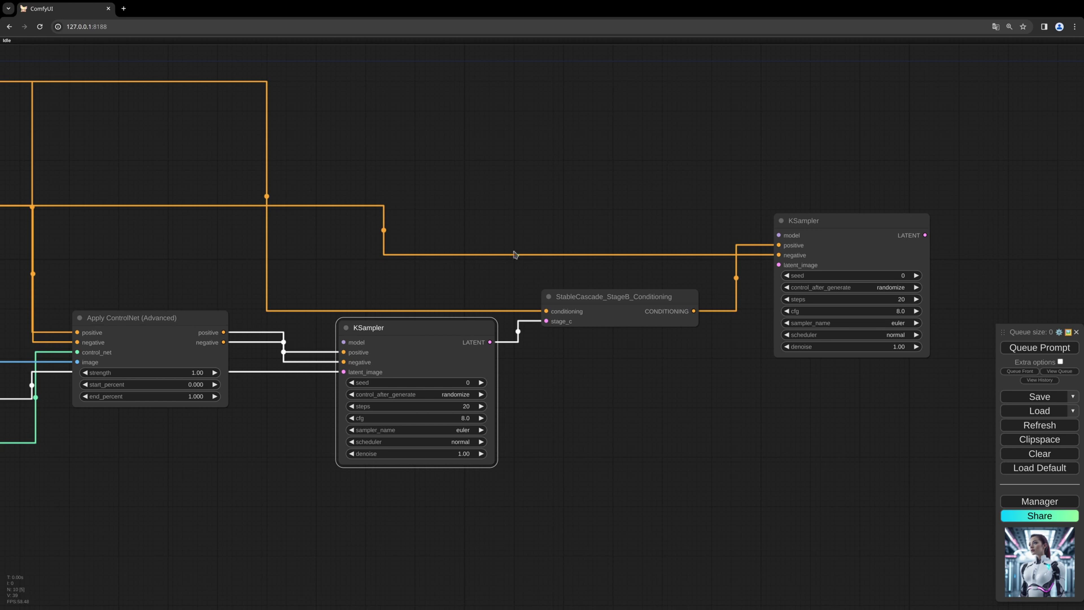
Feed the Cascade node's stage_b output into the second KSampler's latent_image
scroll(470, 263, "down", 3)
left_click_drag(440, 282, 593, 266)
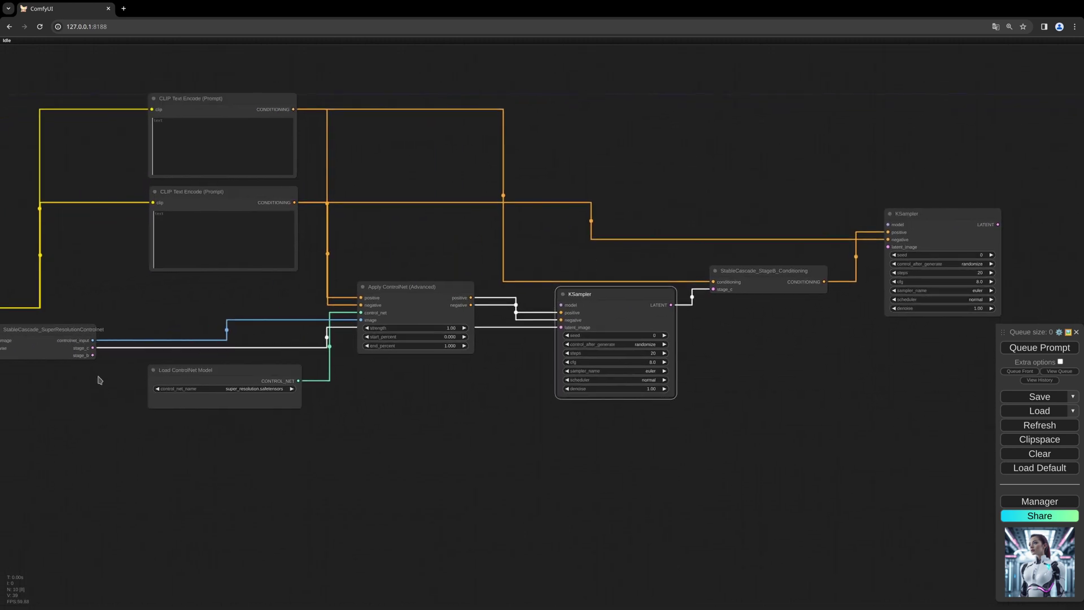
left_click_drag(142, 355, 889, 247)
left_click_drag(918, 188, 873, 212)
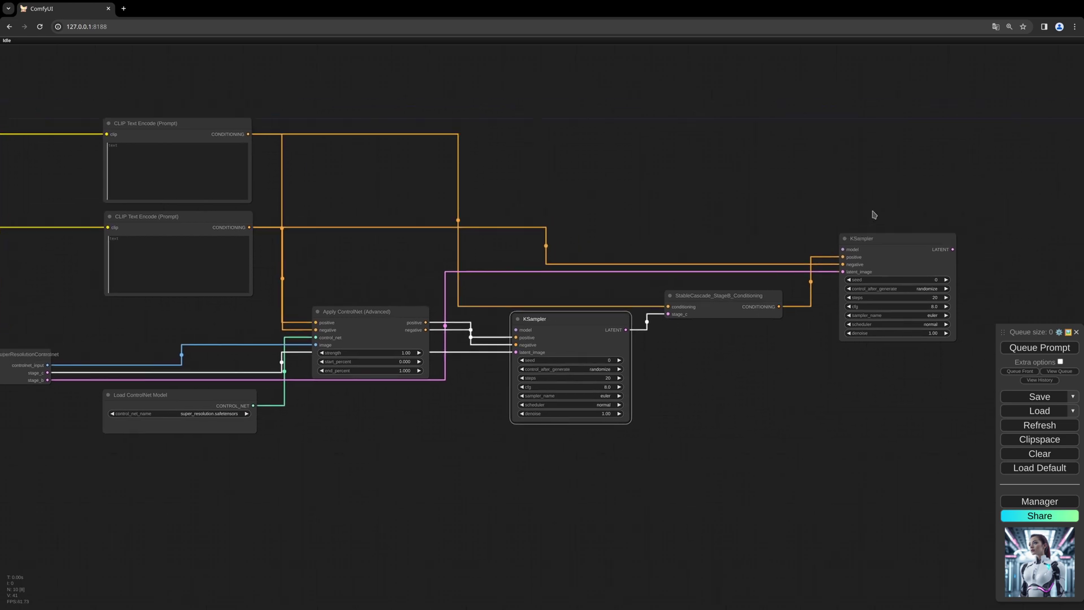
Give the second KSampler a Load Checkpoint model set to stable_cascade_stage_b.safetensors
left_click_drag(845, 249, 643, 205)
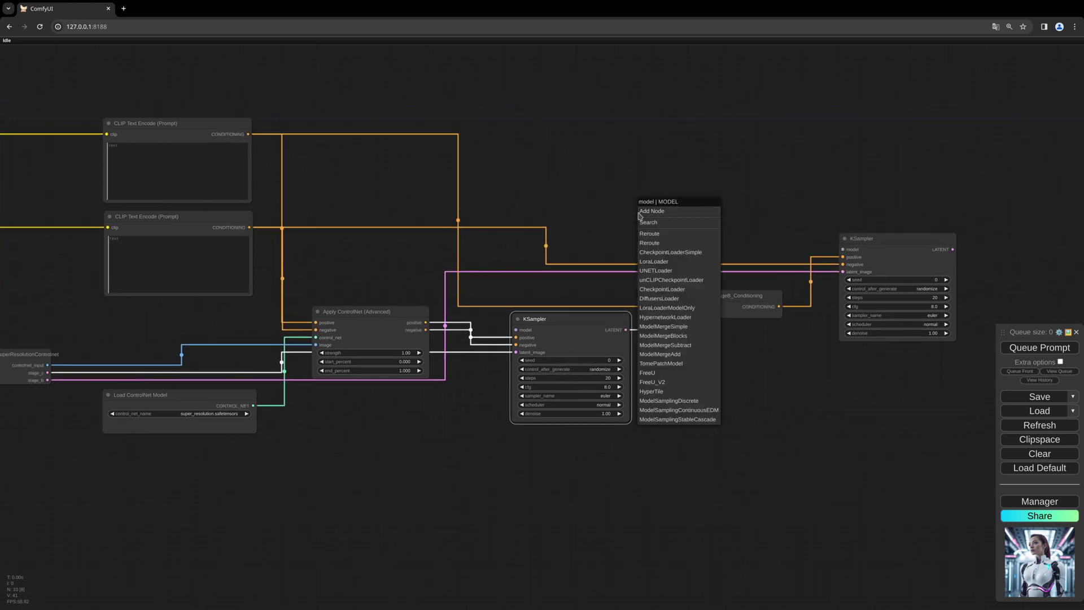
left_click(687, 257)
left_click_drag(731, 248, 700, 222)
left_click(700, 222)
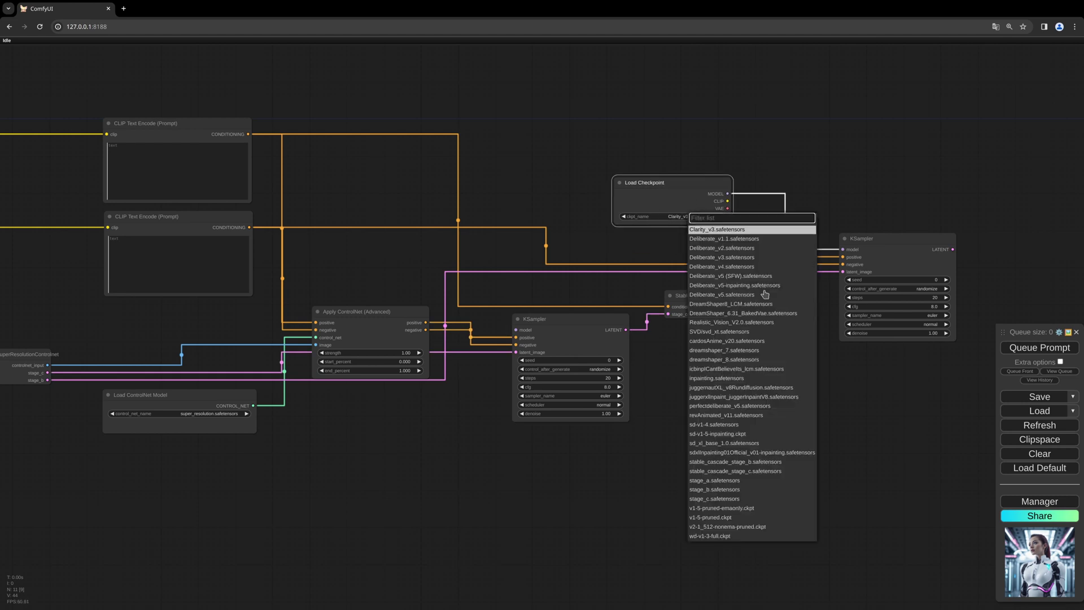
left_click(768, 489)
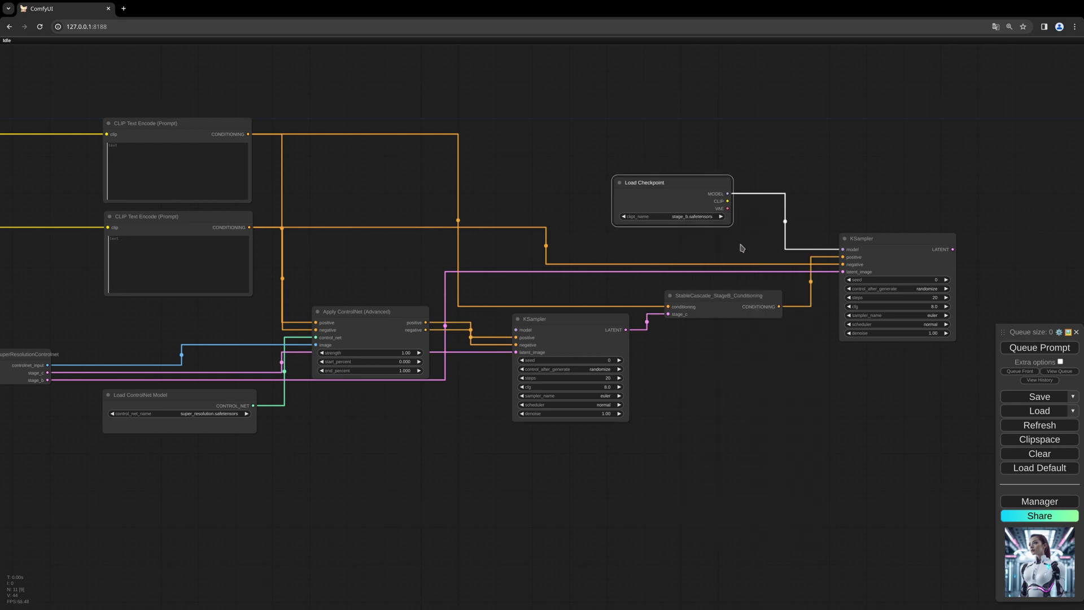
key("ctrl+z")
left_click_drag(608, 336, 405, 285)
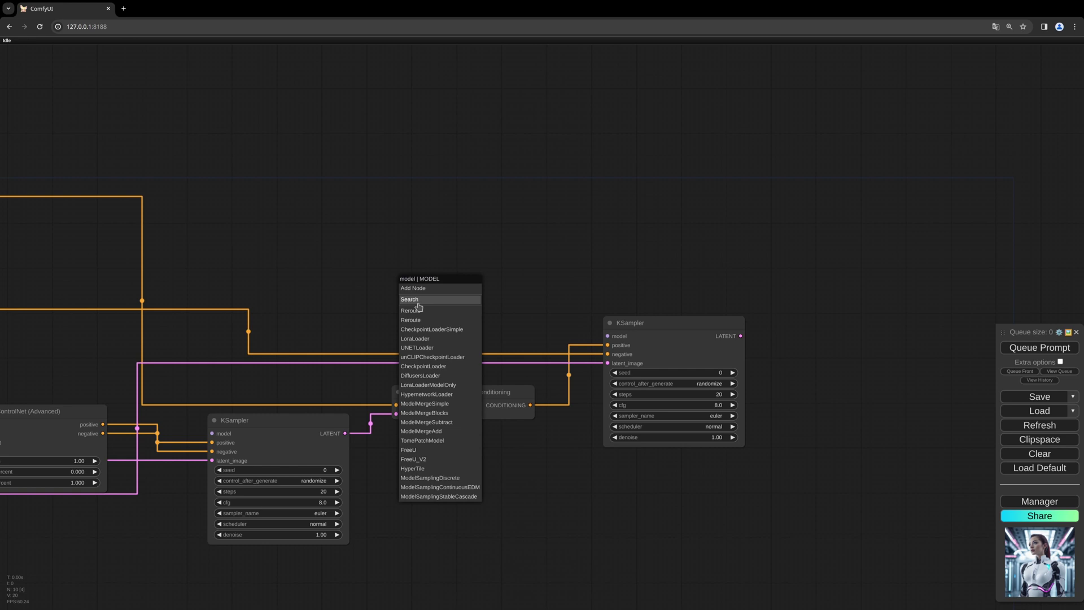
left_click(423, 331)
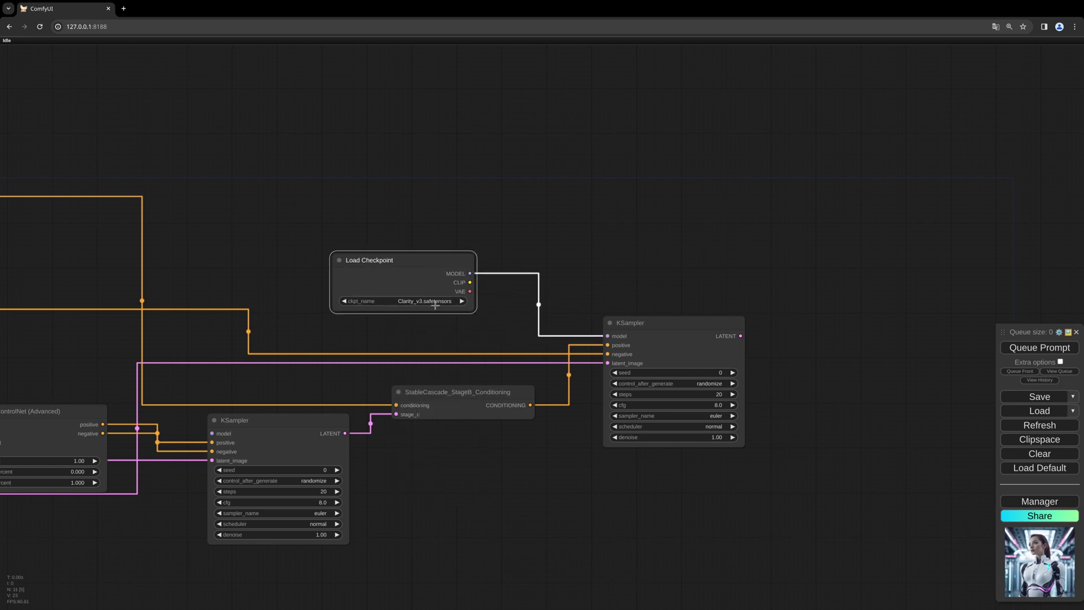
left_click(436, 303)
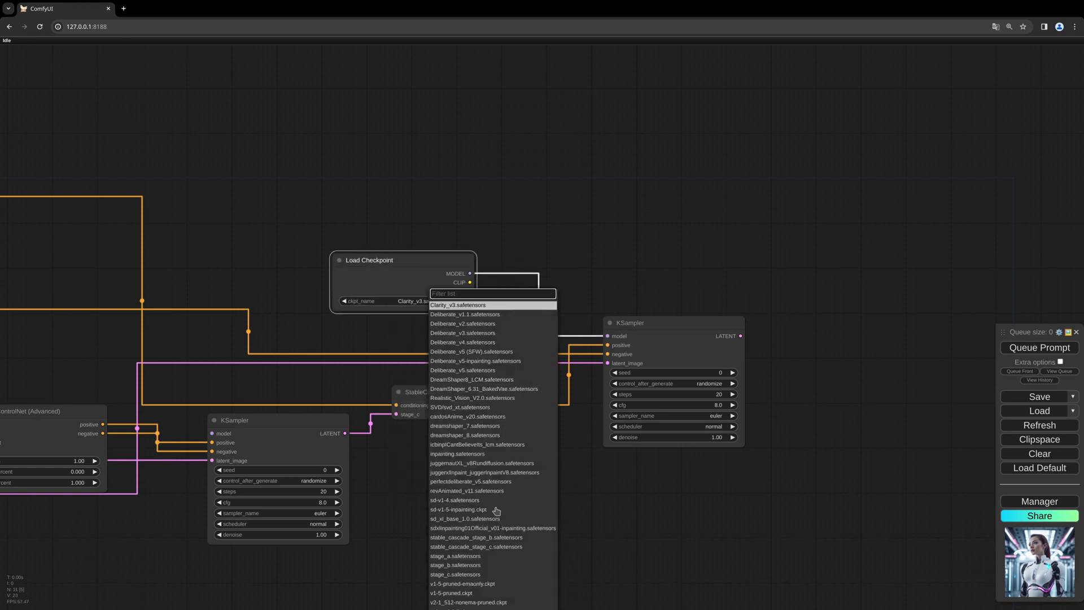
left_click(513, 538)
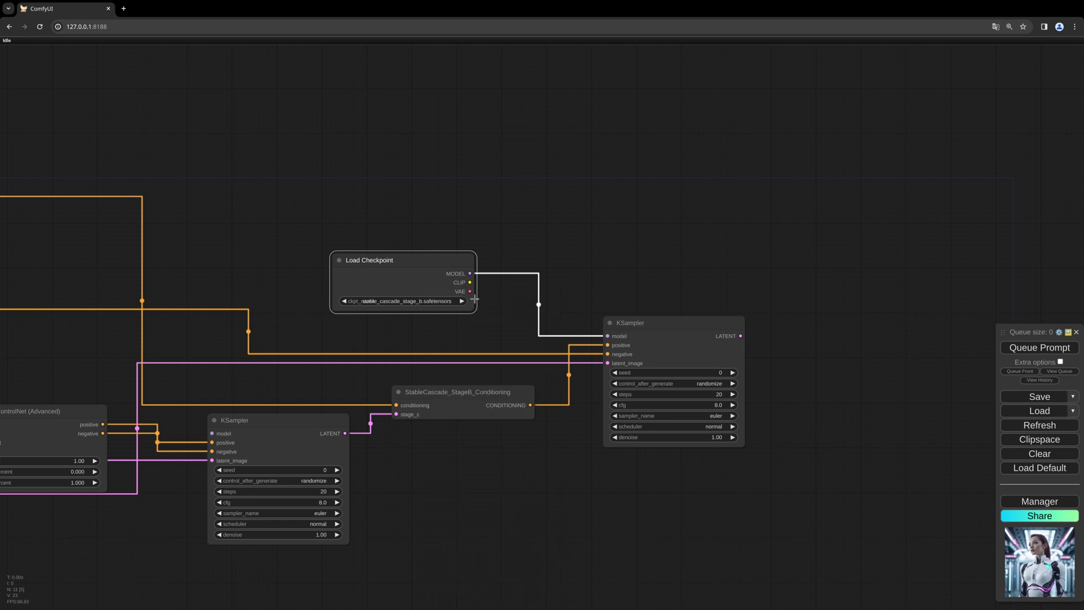
left_click_drag(470, 301, 371, 308)
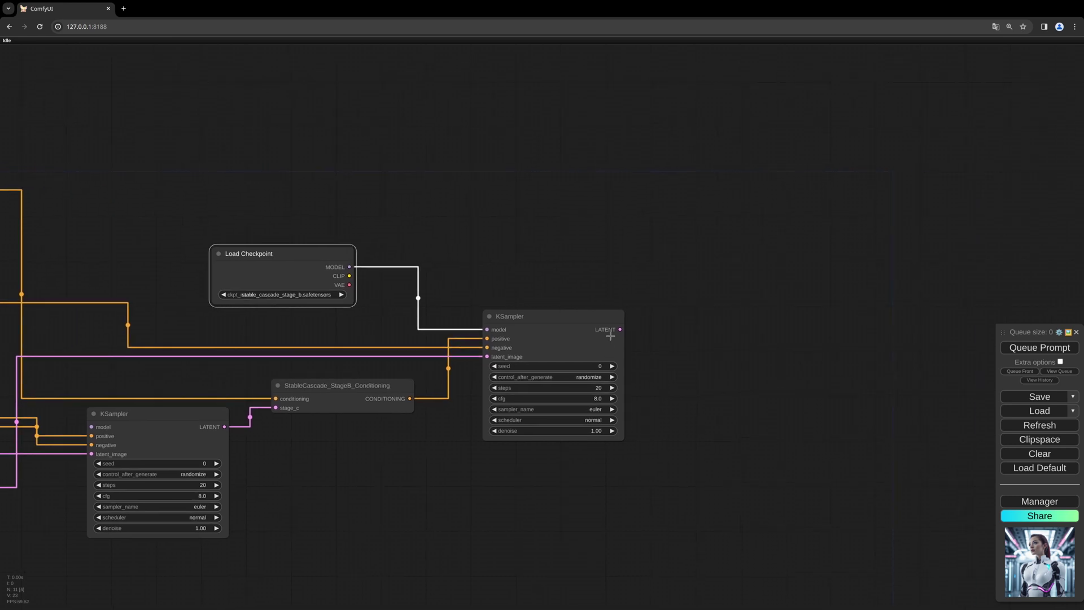
Decode the second KSampler's latent via VAE Decode with the checkpoint's VAE into Save Image
left_click_drag(621, 331, 734, 336)
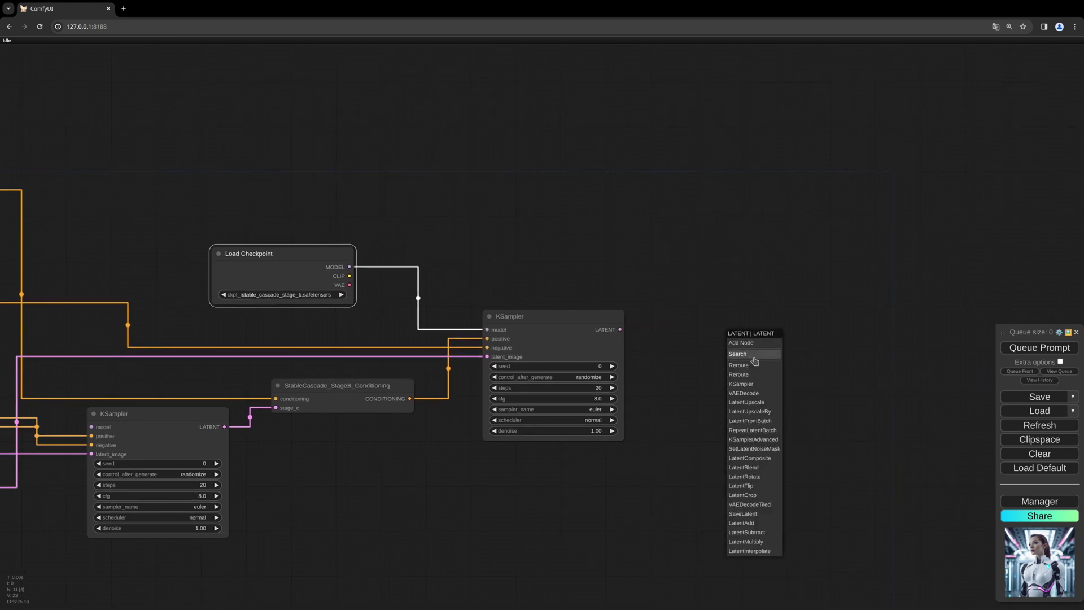
left_click(745, 394)
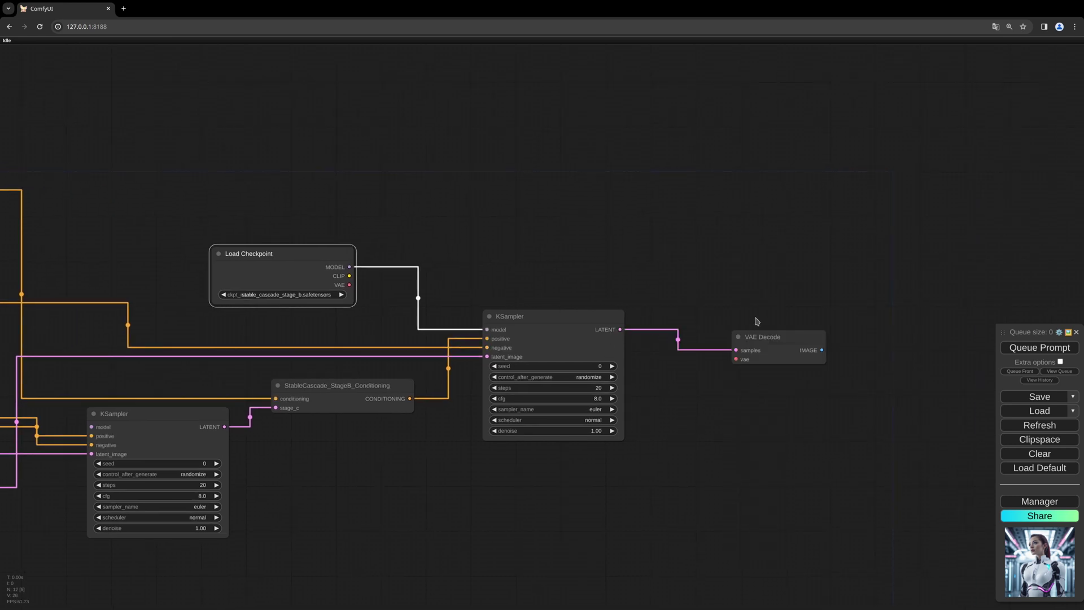
left_click_drag(757, 317, 726, 313)
left_click_drag(320, 280, 707, 353)
left_click_drag(830, 337, 683, 299)
left_click(673, 374)
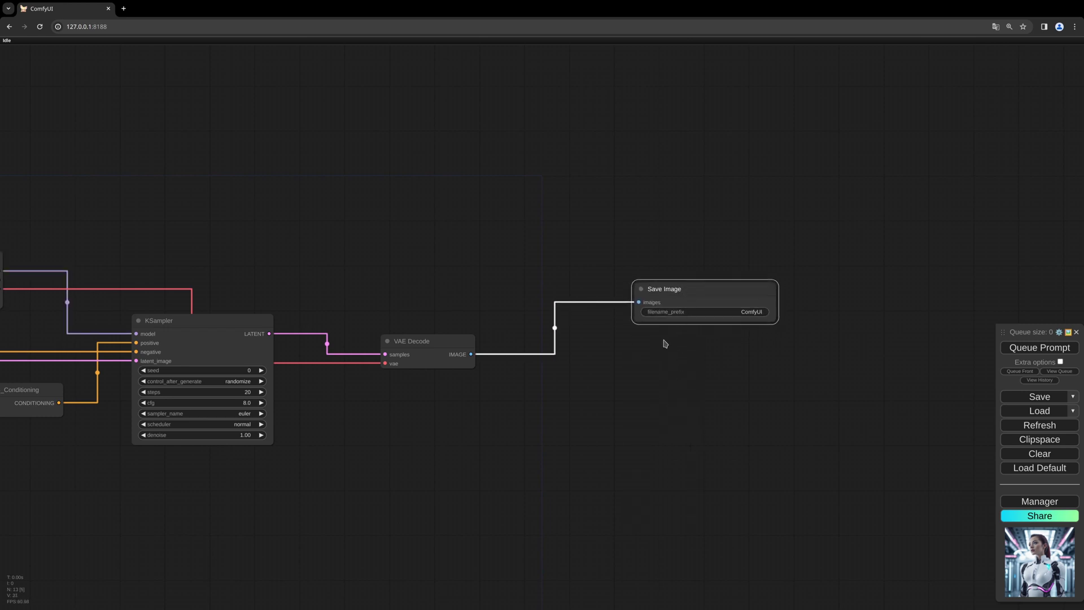
Pan left to the Load Image area and wire the stage_c Load Checkpoint MODEL to the first KSampler's model input
left_click_drag(197, 328, 208, 324)
left_click_drag(360, 404, 762, 381)
left_click_drag(502, 431, 611, 406)
left_click_drag(439, 421, 742, 385)
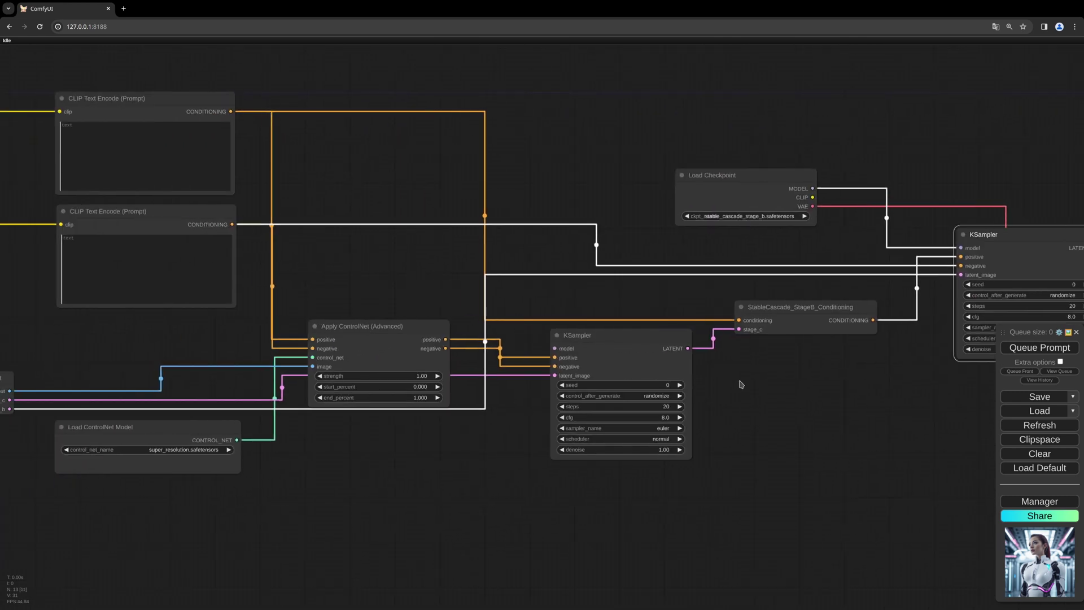
left_click_drag(499, 404, 648, 399)
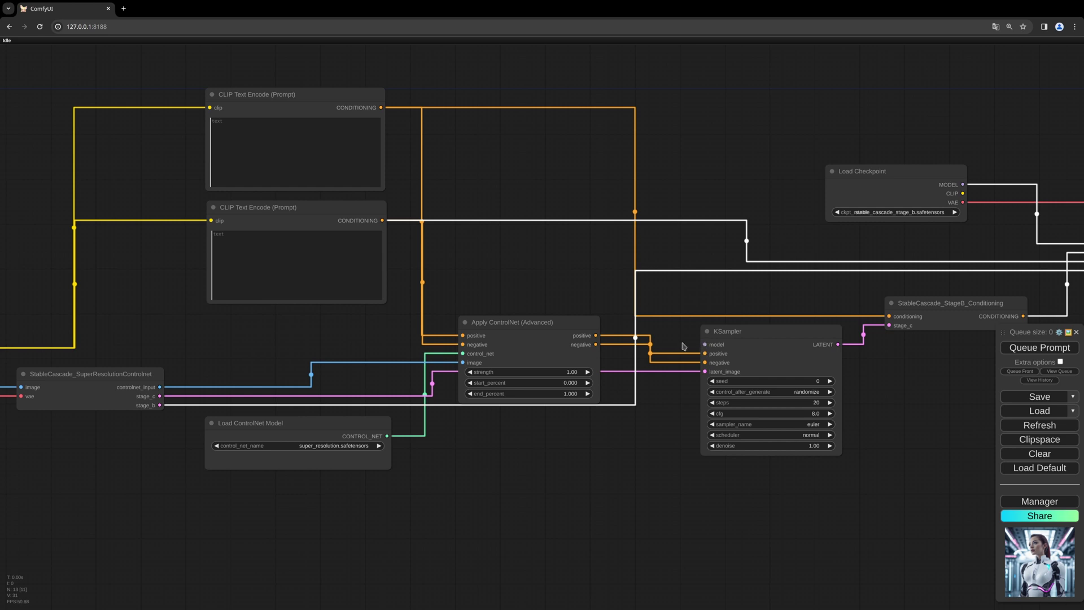
left_click_drag(545, 427, 658, 375)
scroll(637, 375, "down", 2)
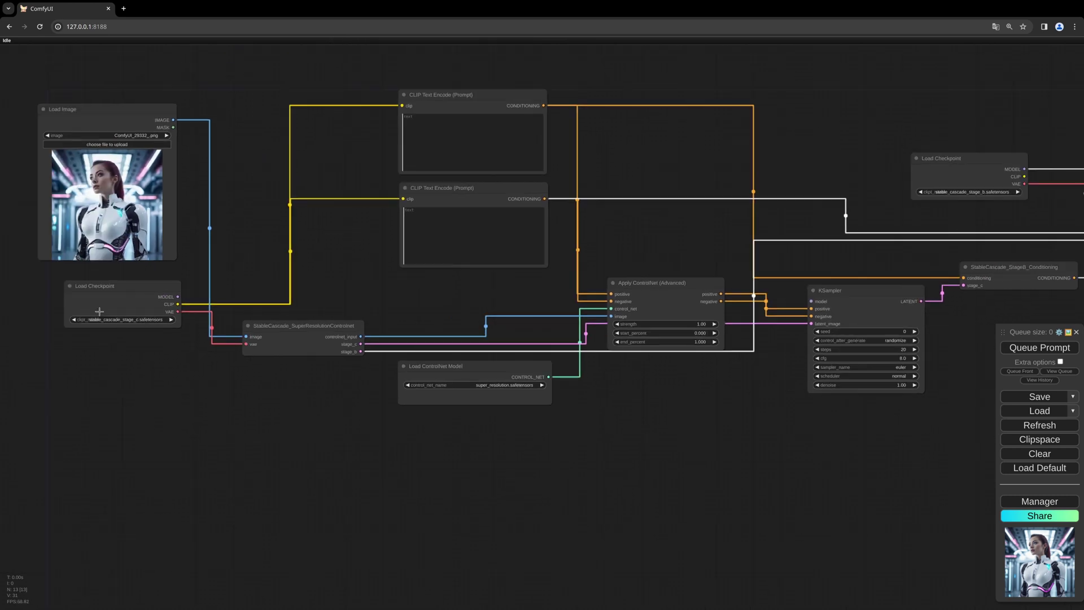
left_click_drag(96, 302, 81, 314)
left_click_drag(162, 308, 600, 299)
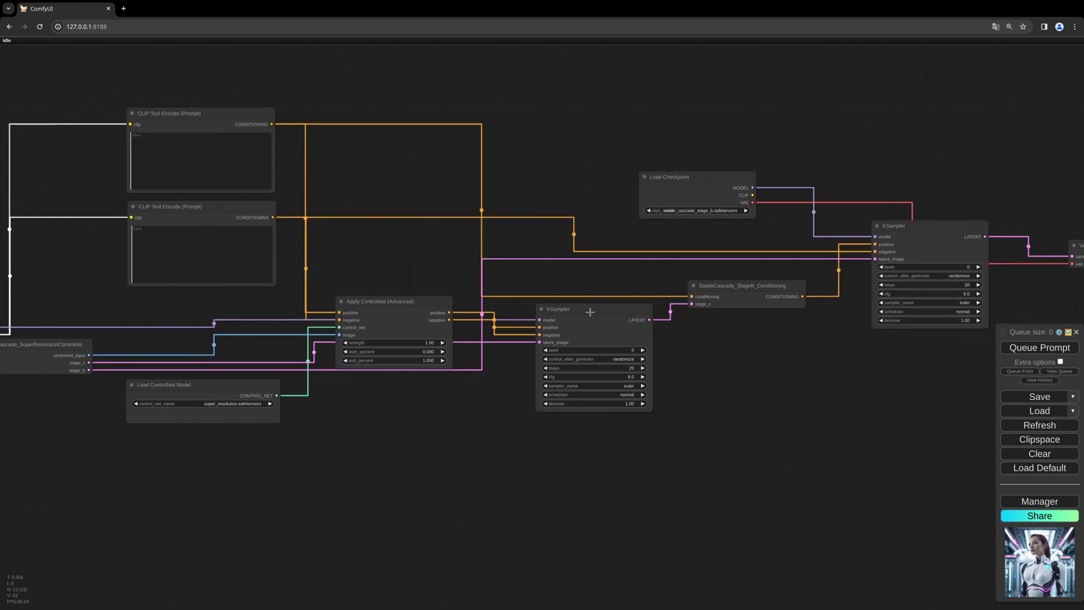
Center the view on the top CLIP Text Encode prompt node and select it
scroll(584, 320, "up", 1)
scroll(583, 321, "down", 2)
left_click_drag(636, 383, 581, 382)
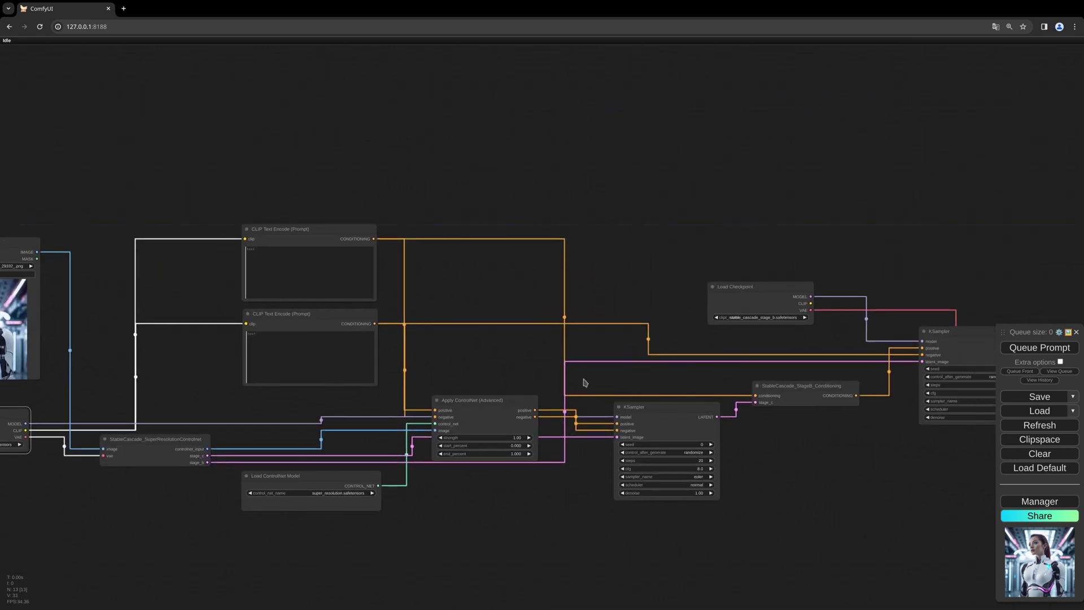
scroll(428, 267, "up", 5)
left_click(220, 245)
Paste the futuristic female soldier positive prompt and enter 'text,watermark' as the negative prompt
left_click(220, 246)
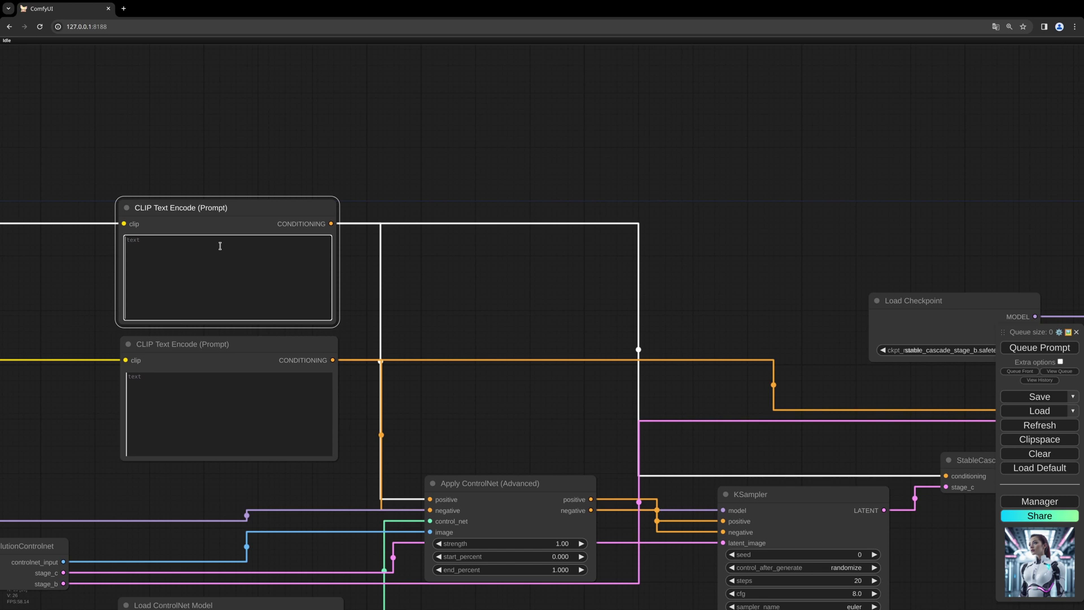
type("Futuristic female soldier with high-tech armor, 8k, photorealistic")
left_click(188, 375)
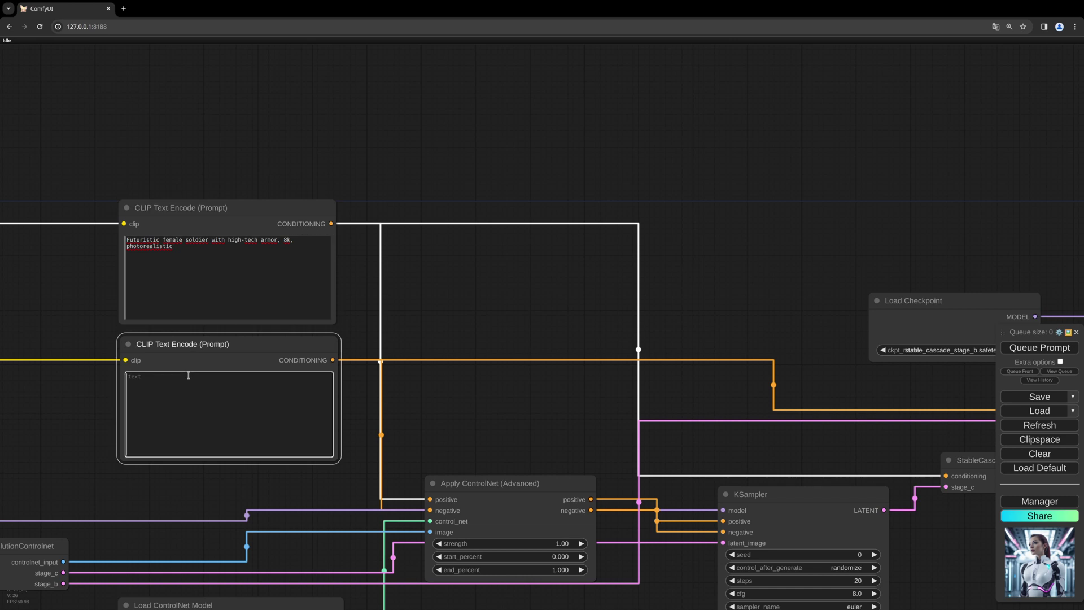
type("text")
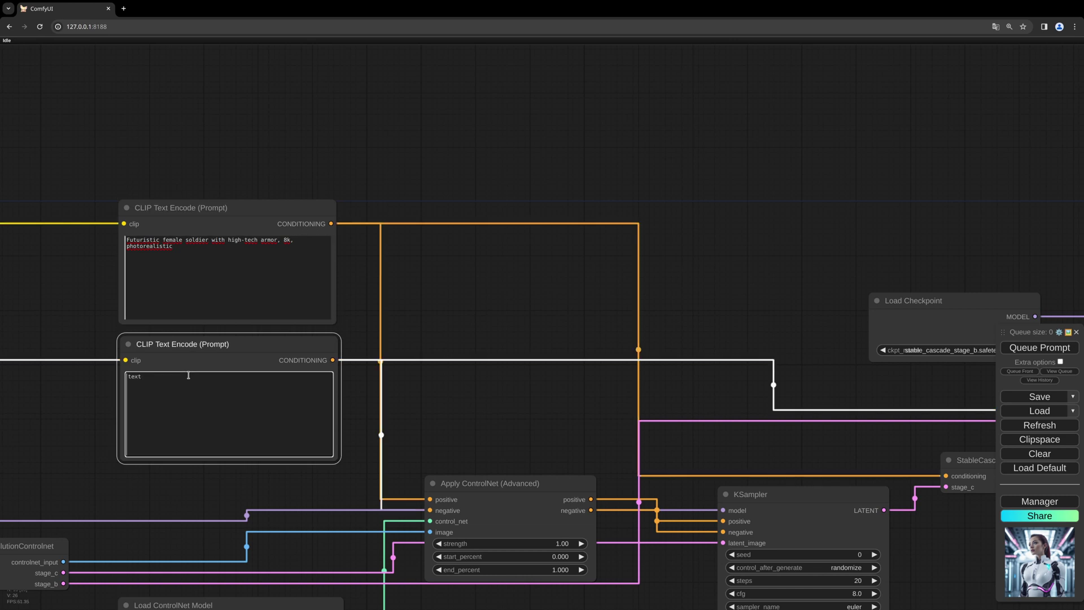
type(",watermark")
scroll(427, 340, "down", 2)
Queue the workflow from the Save Image area and zoom in on the generated armored soldier image
left_click_drag(336, 312, 183, 263)
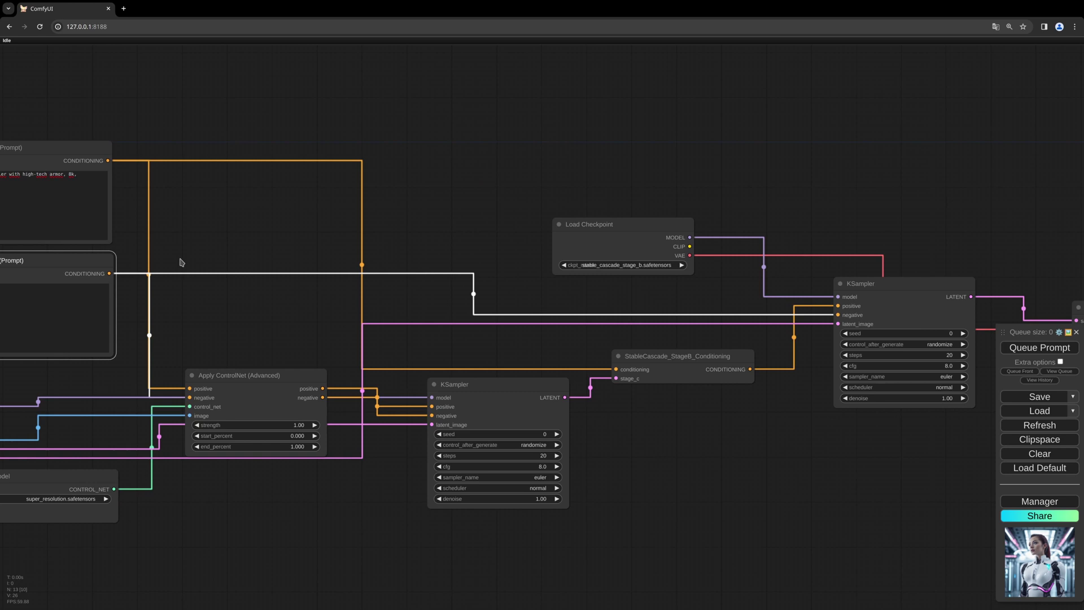
left_click_drag(481, 291, 320, 249)
left_click_drag(472, 264, 182, 263)
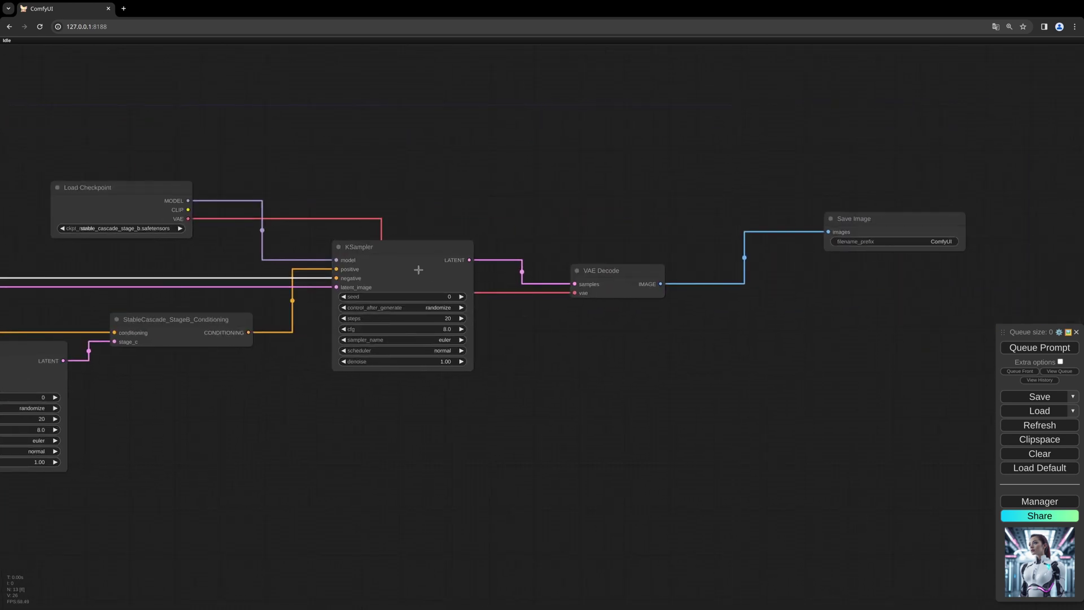
left_click_drag(651, 329, 461, 357)
left_click(1054, 349)
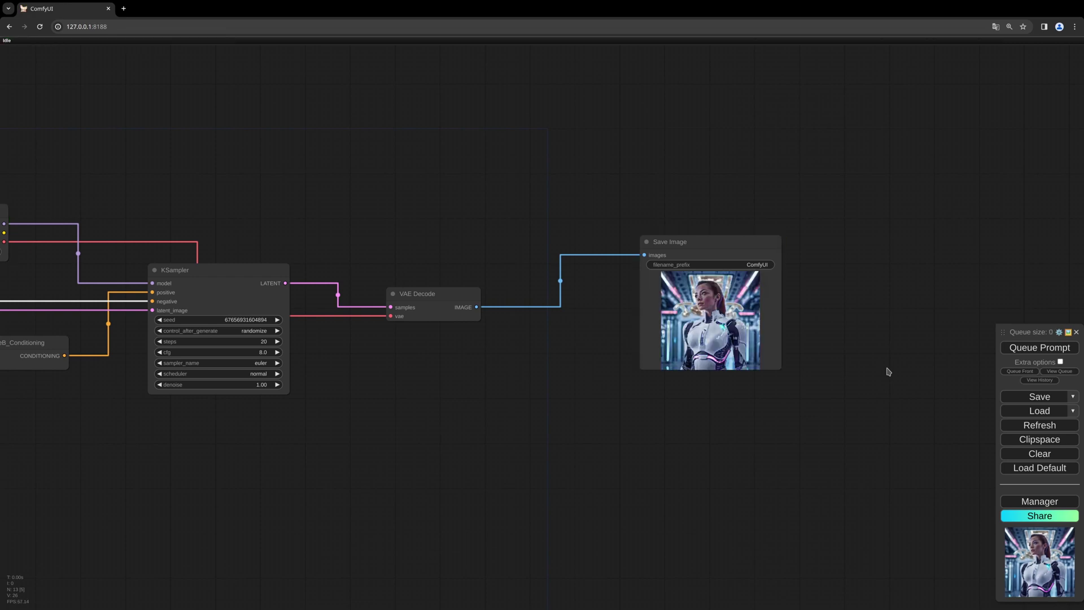
scroll(722, 321, "up", 10)
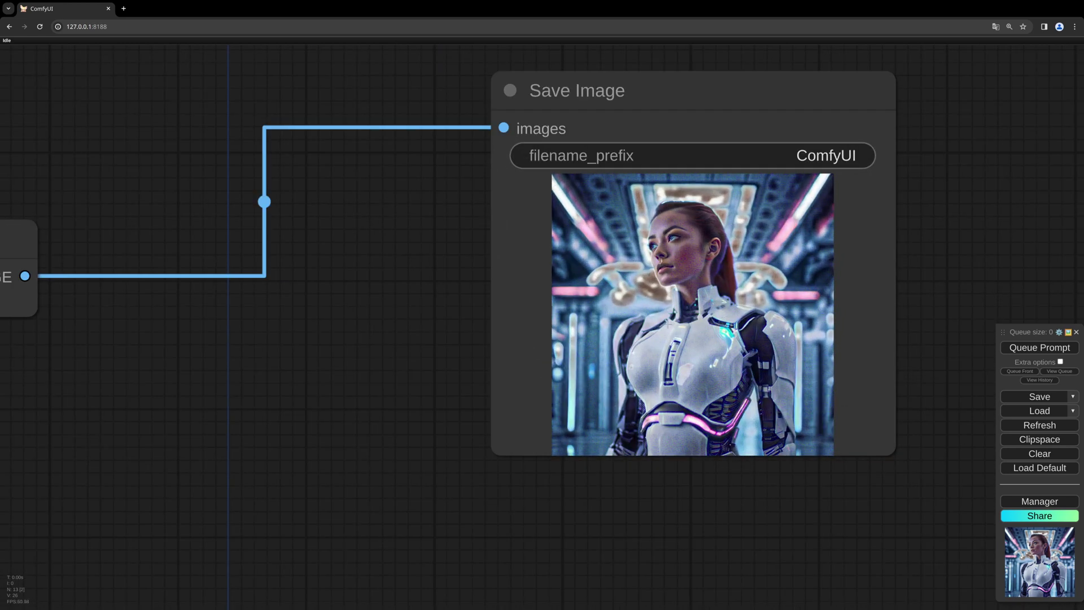
left_click_drag(669, 325, 534, 348)
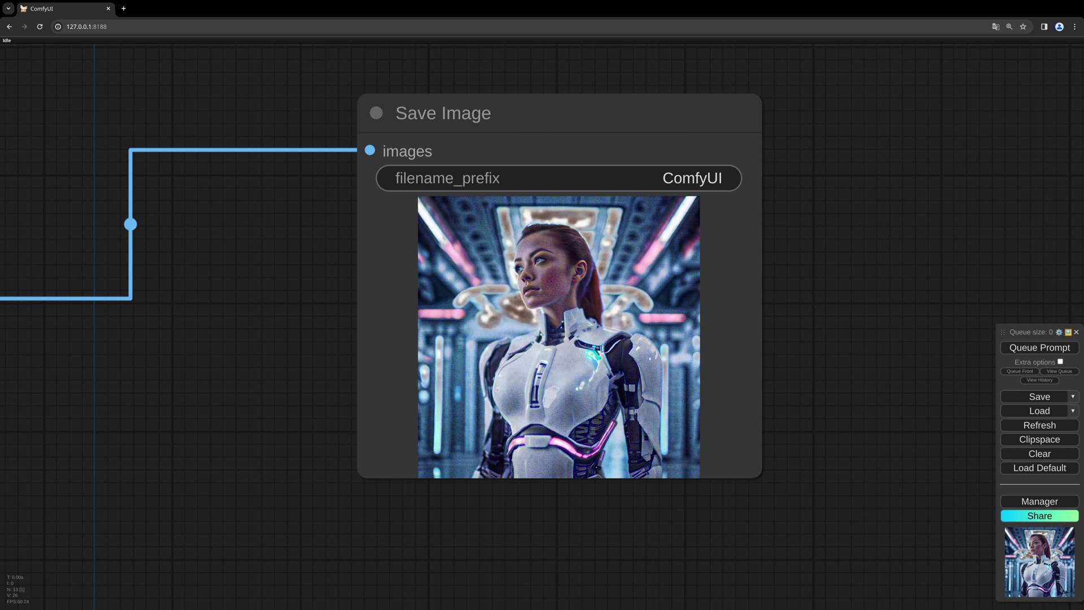
Set the Stage B KSampler to 10 steps and cfg 1
scroll(474, 383, "down", 4)
left_click_drag(89, 399, 561, 356)
left_click_drag(359, 369, 559, 361)
left_click_drag(451, 370, 565, 365)
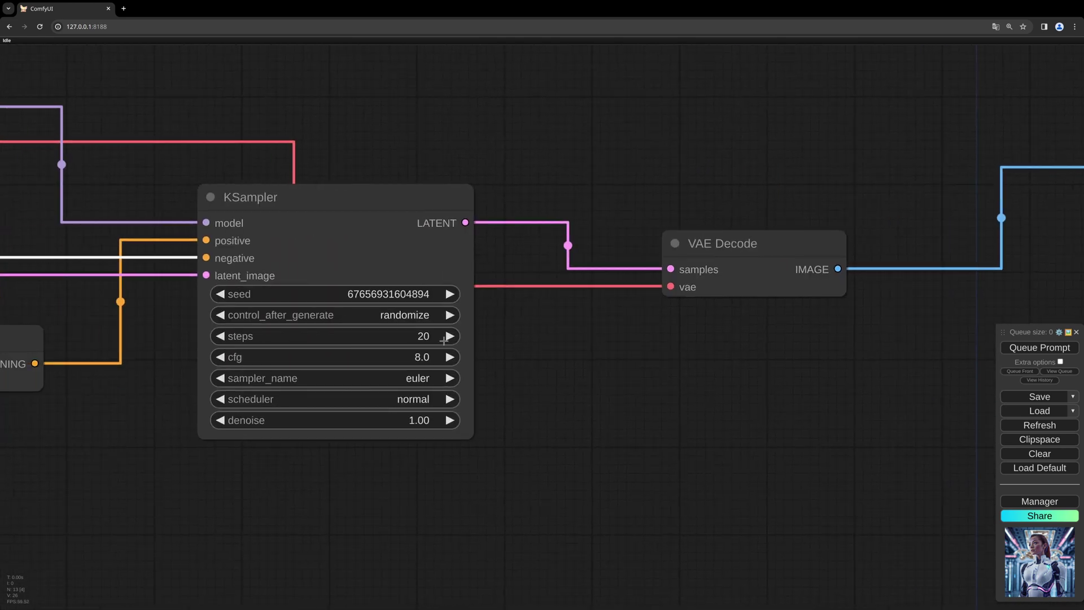
left_click(428, 336)
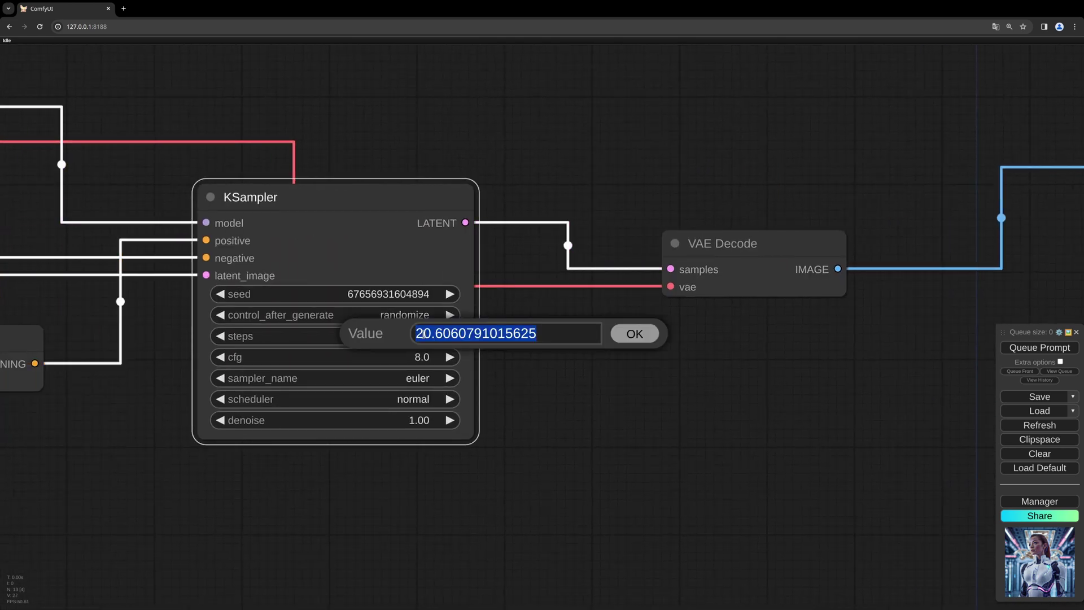
type("10")
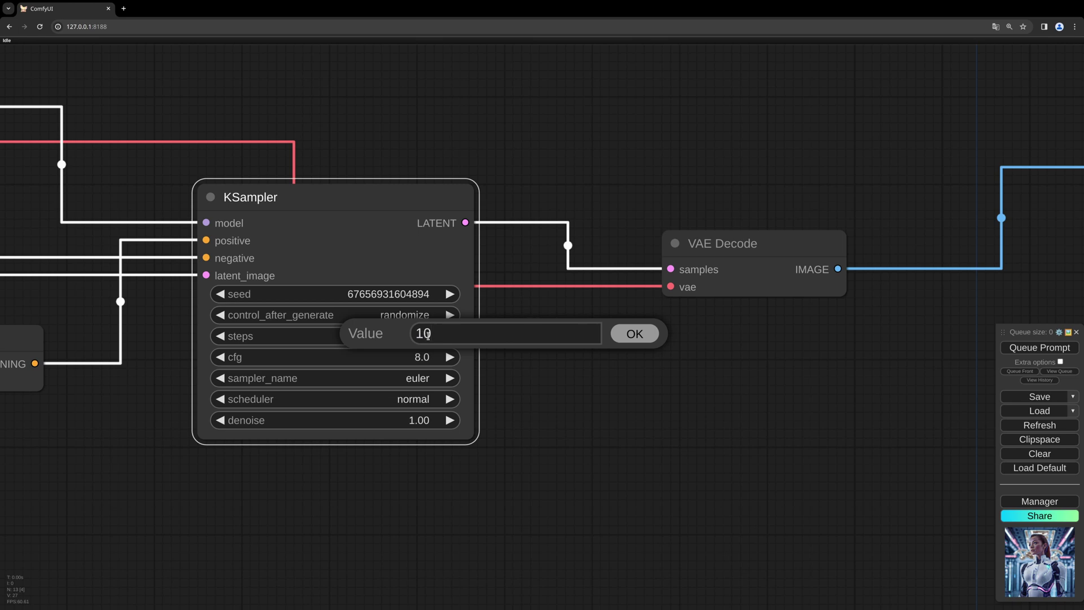
left_click(632, 337)
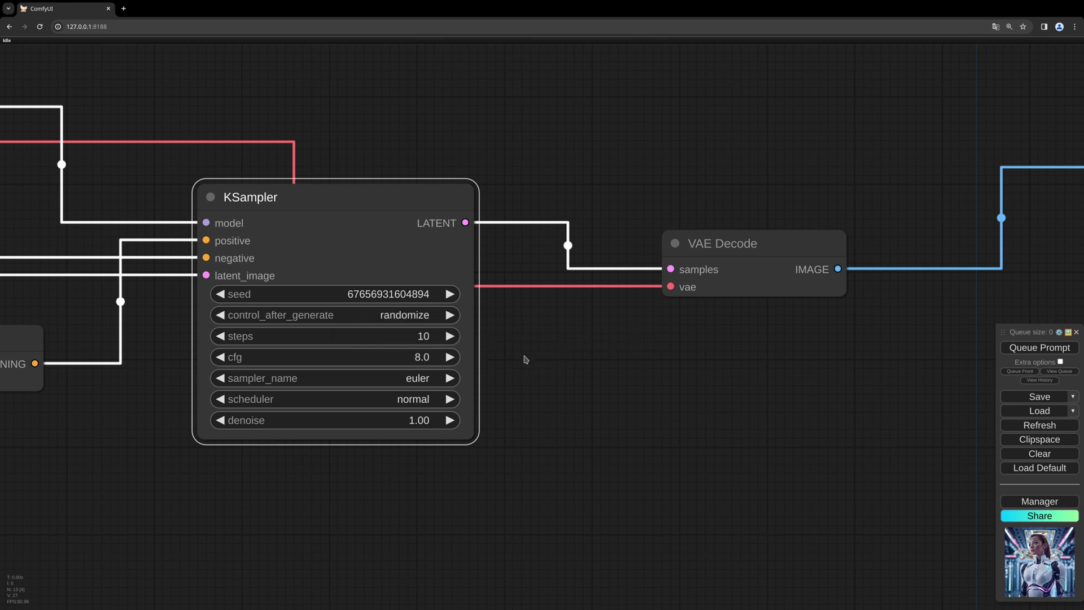
left_click(438, 357)
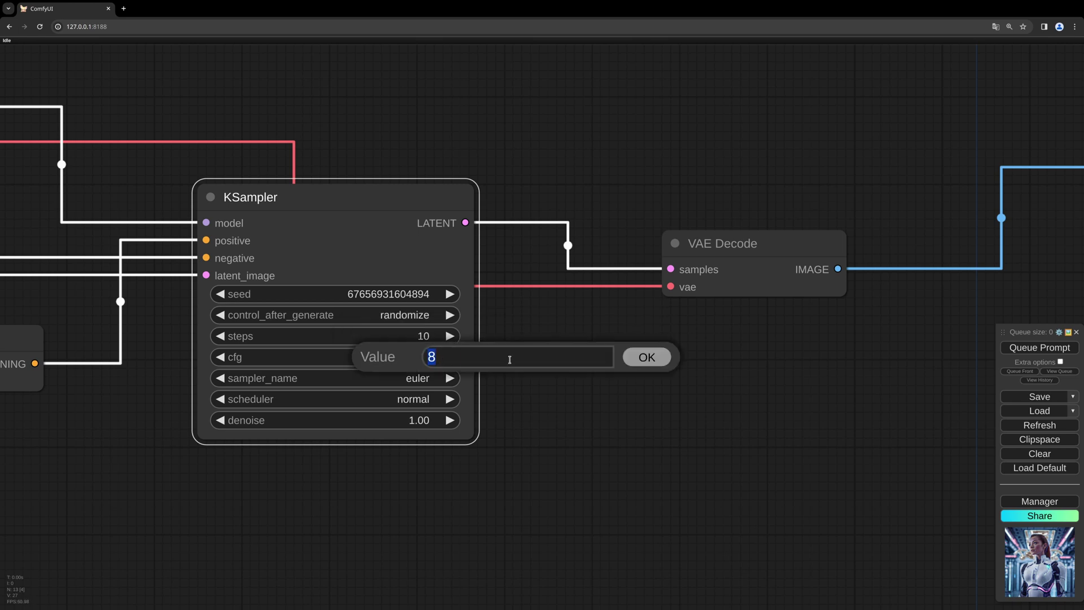
type("1")
left_click(647, 357)
Lower the Stage C KSampler's cfg to 4
left_click_drag(177, 462, 530, 441)
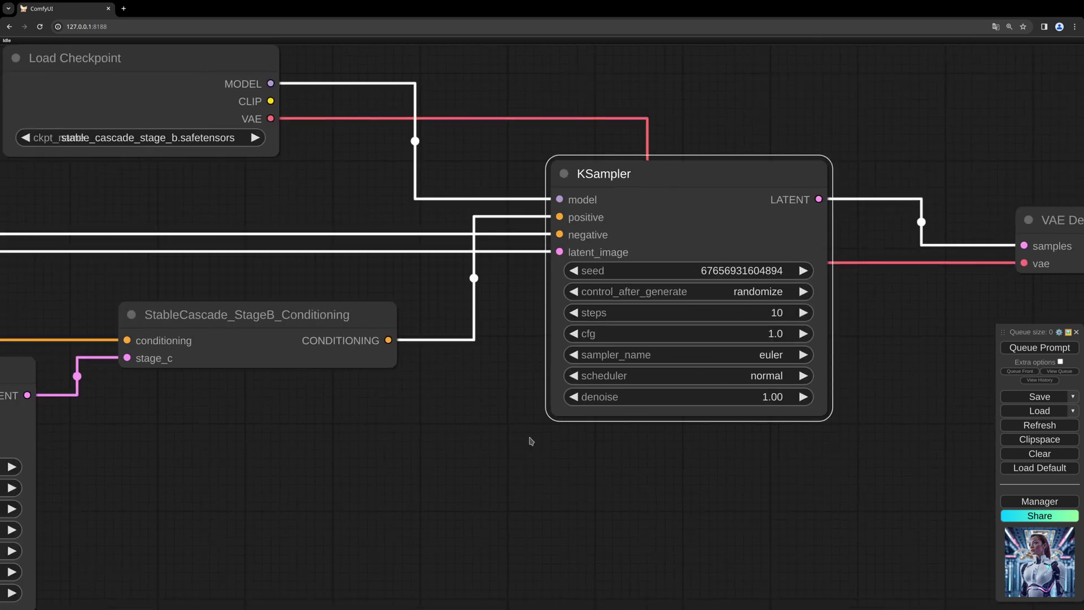
scroll(286, 435, "down", 3)
left_click_drag(286, 436, 503, 356)
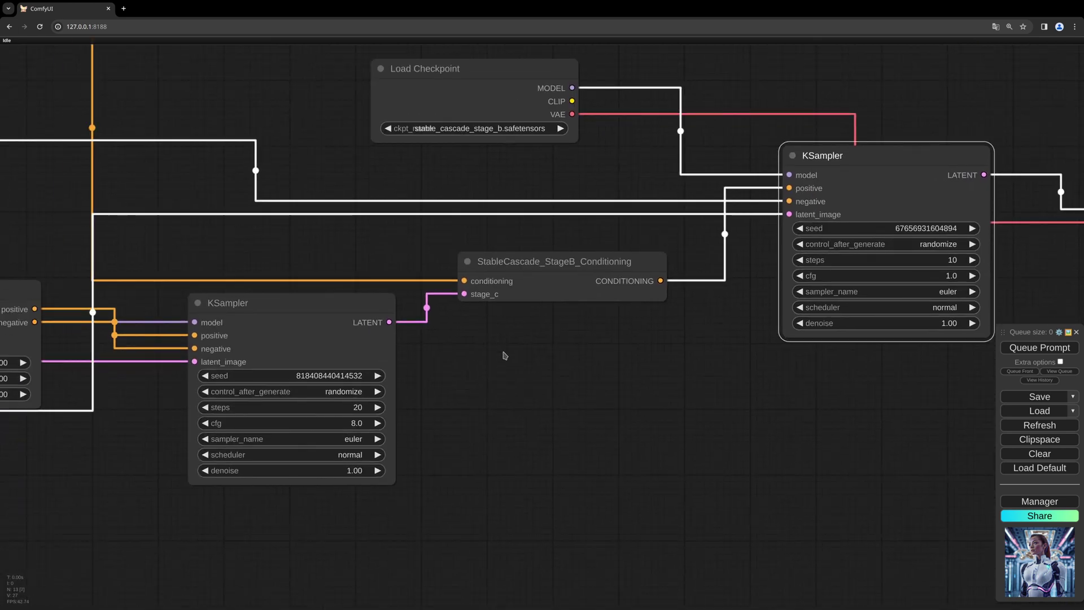
left_click(342, 429)
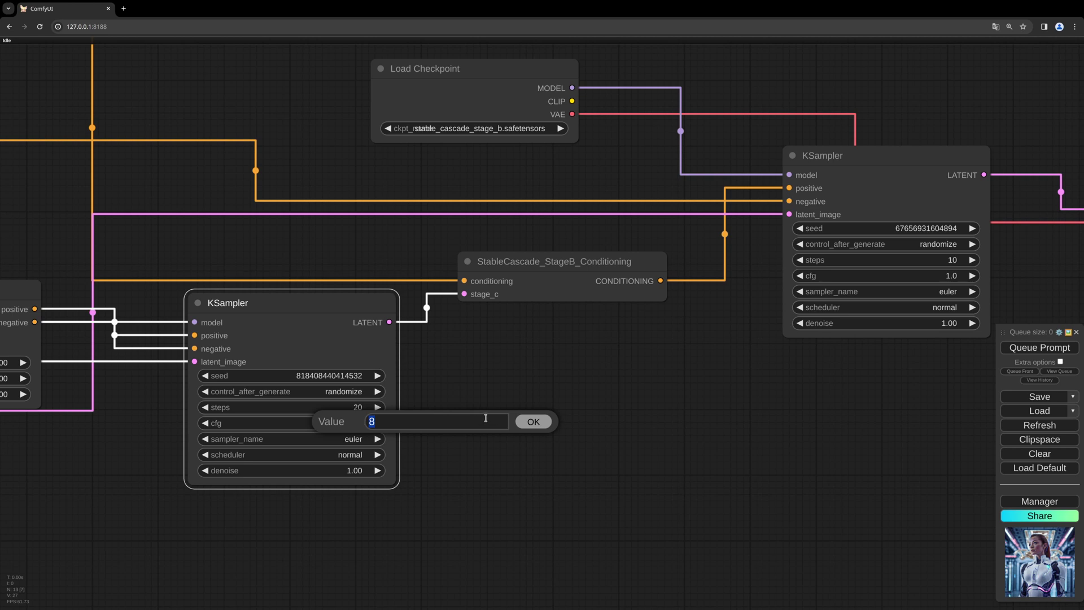
type("4")
left_click(531, 422)
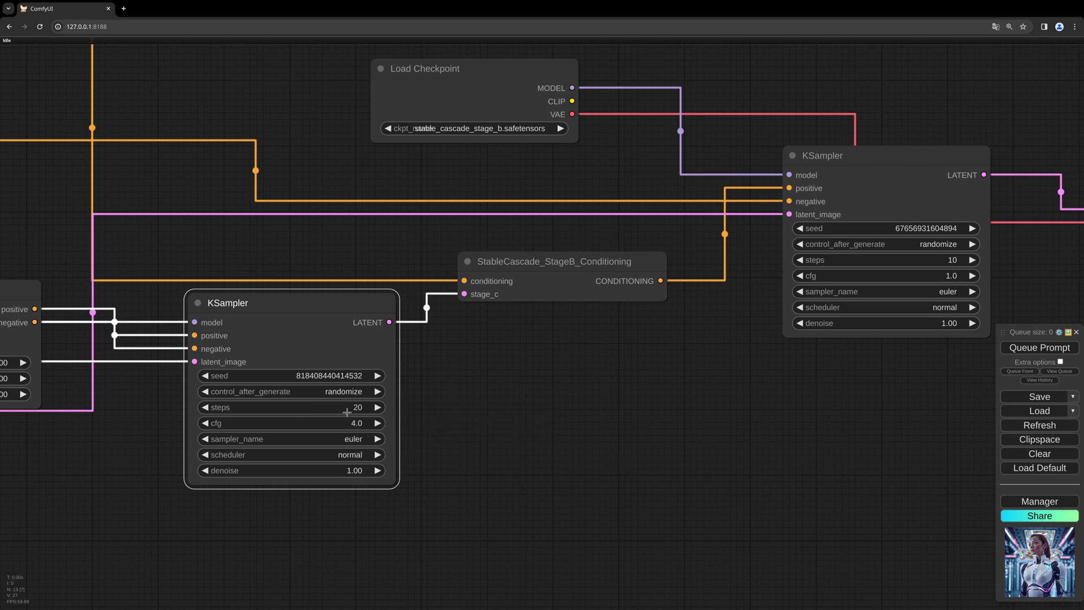
scroll(547, 396, "right", 15)
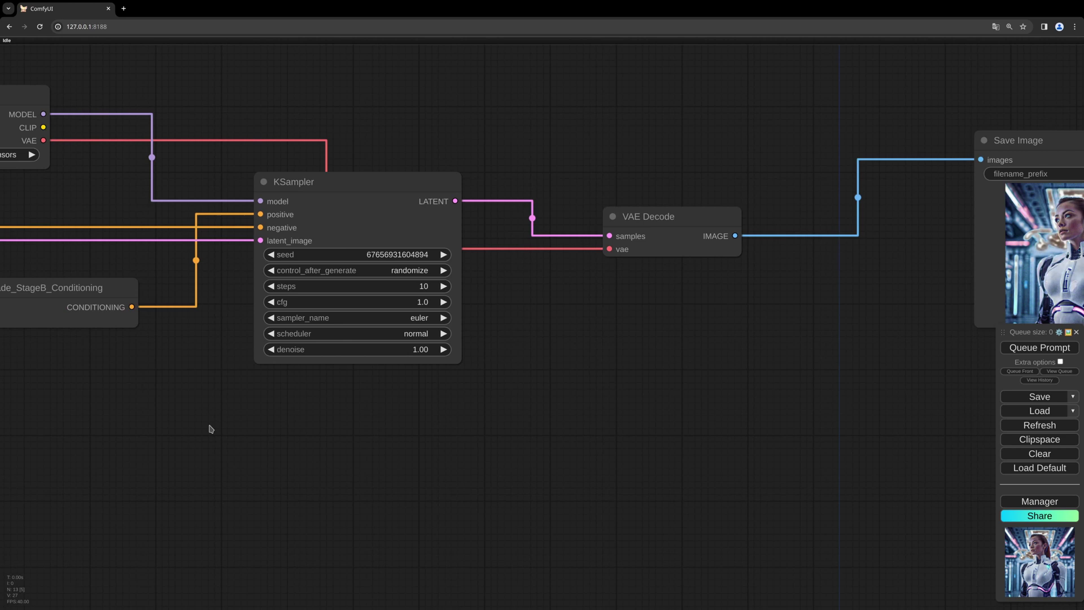
Rerun the workflow with the new cfg values, then enlarge the Save Image node and zoom into the result
scroll(362, 434, "right", 5)
scroll(316, 432, "up", 3)
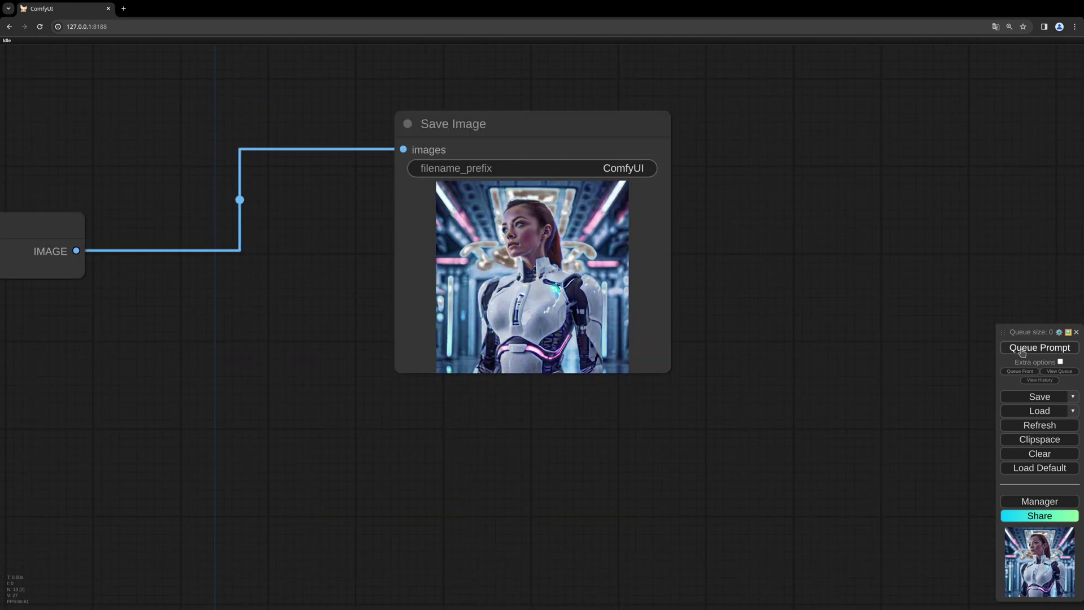
left_click(1023, 352)
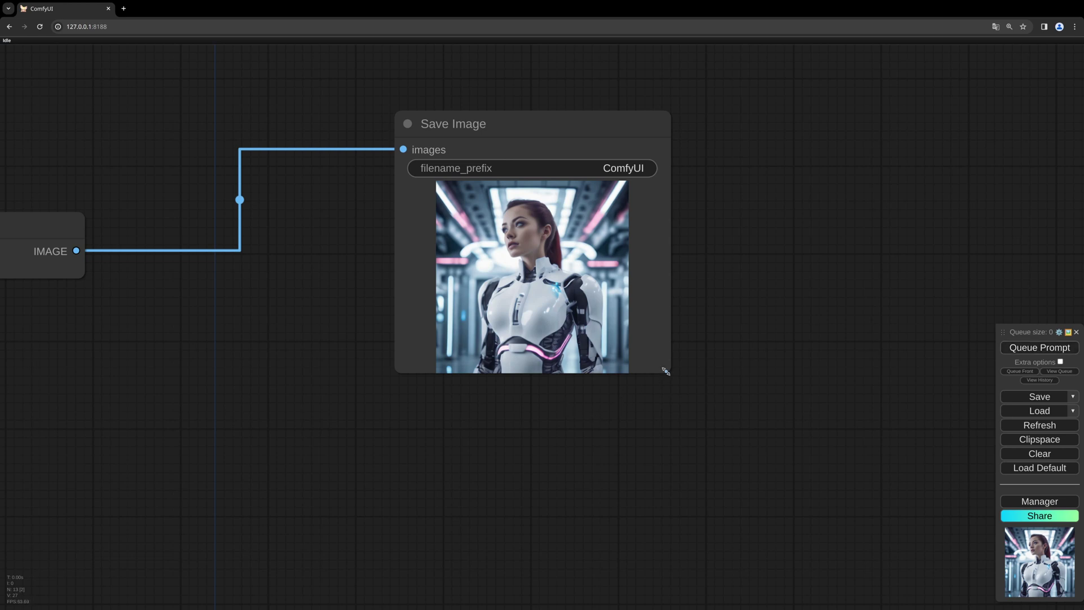
left_click_drag(668, 371, 705, 449)
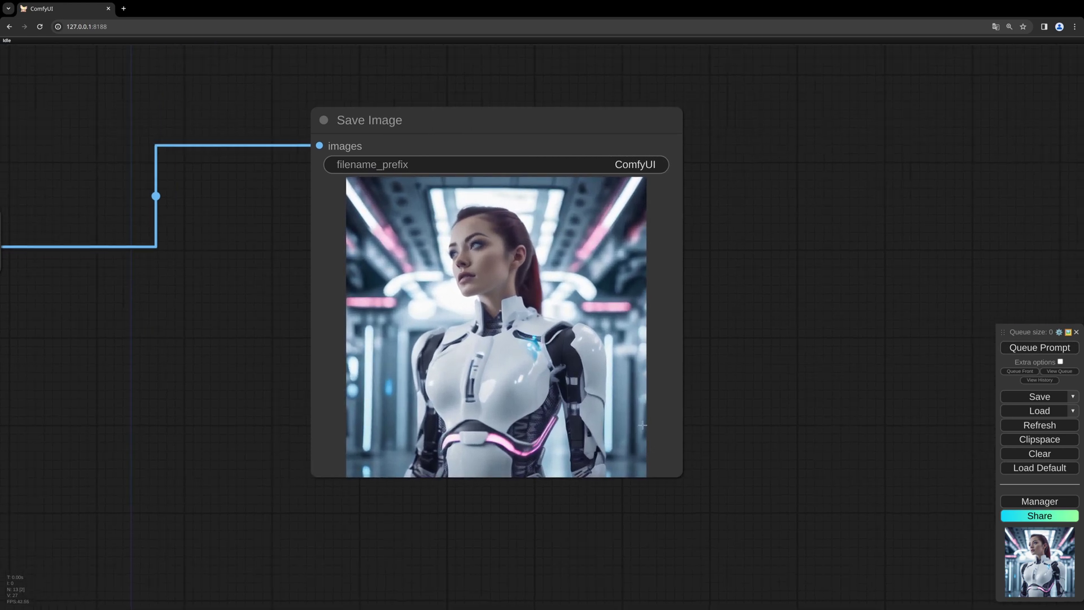
scroll(480, 317, "up", 3)
scroll(480, 316, "up", 2)
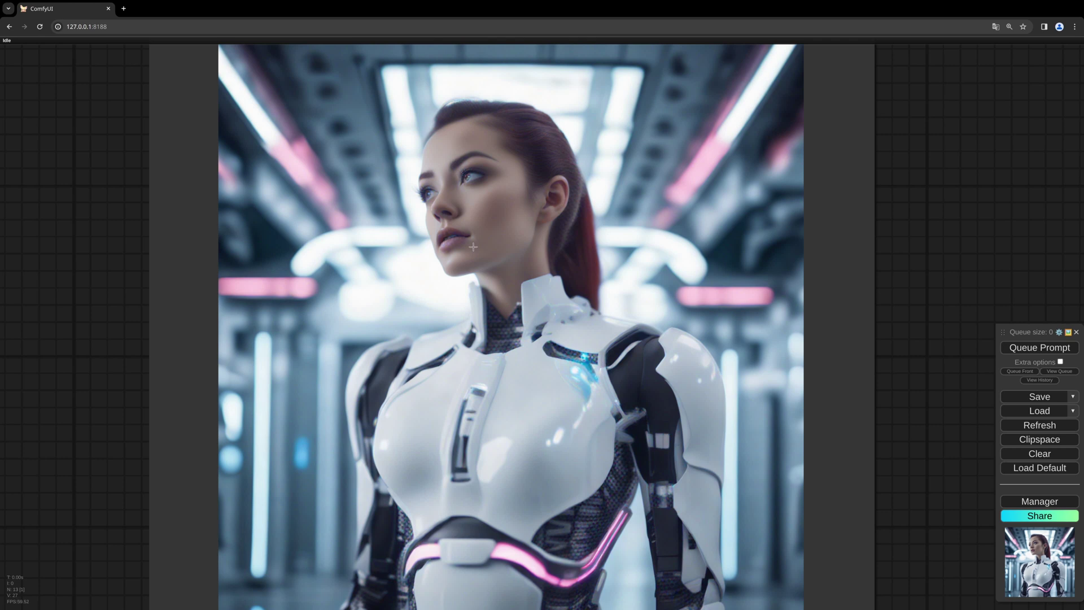
scroll(478, 249, "down", 4)
left_click_drag(492, 253, 471, 284)
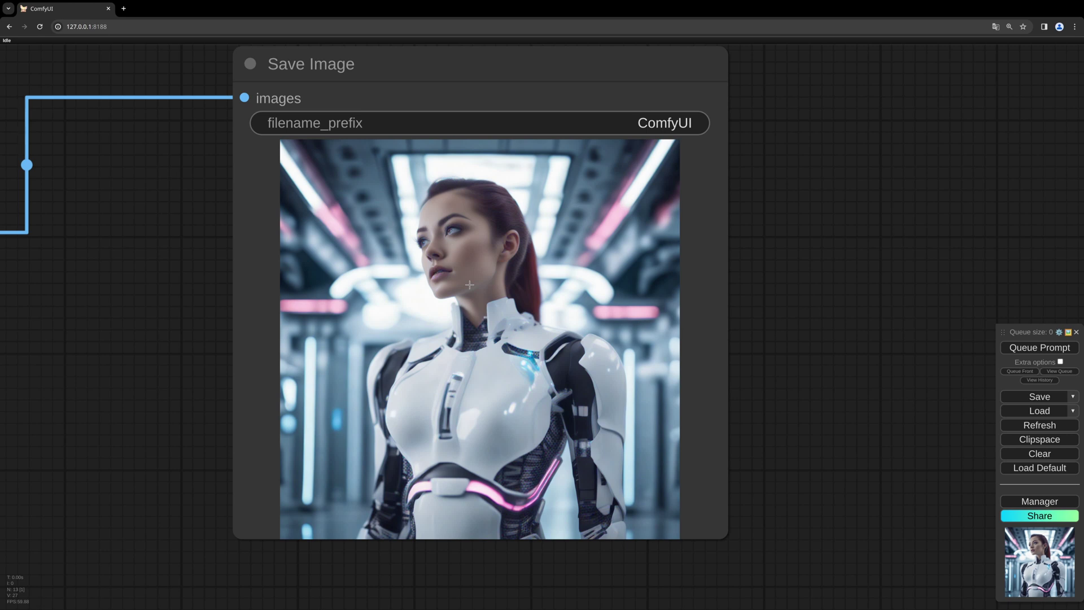
scroll(543, 265, "down", 2)
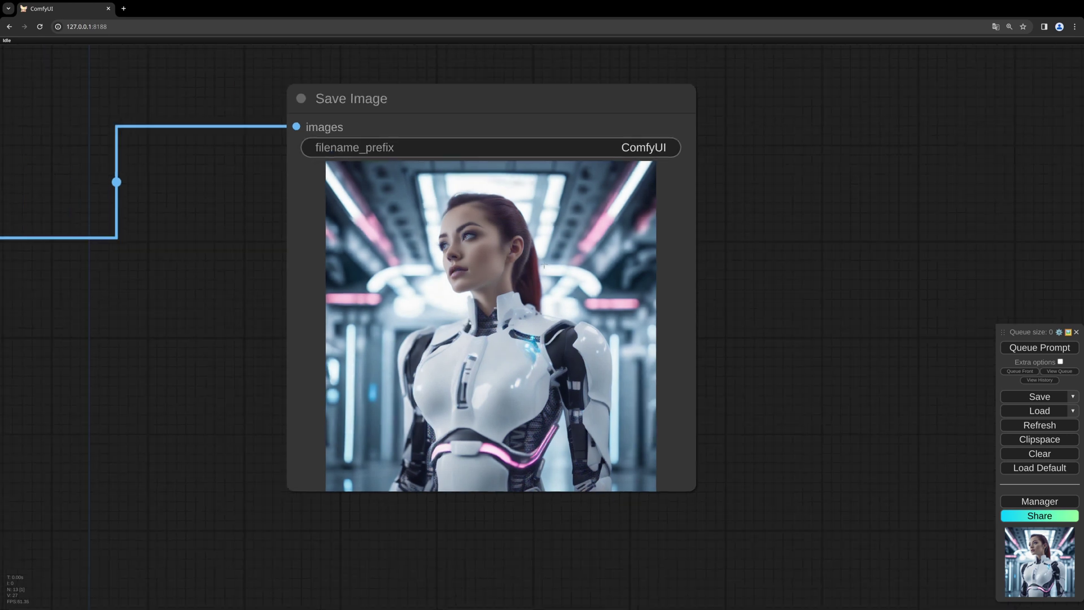
left_click_drag(543, 265, 512, 296)
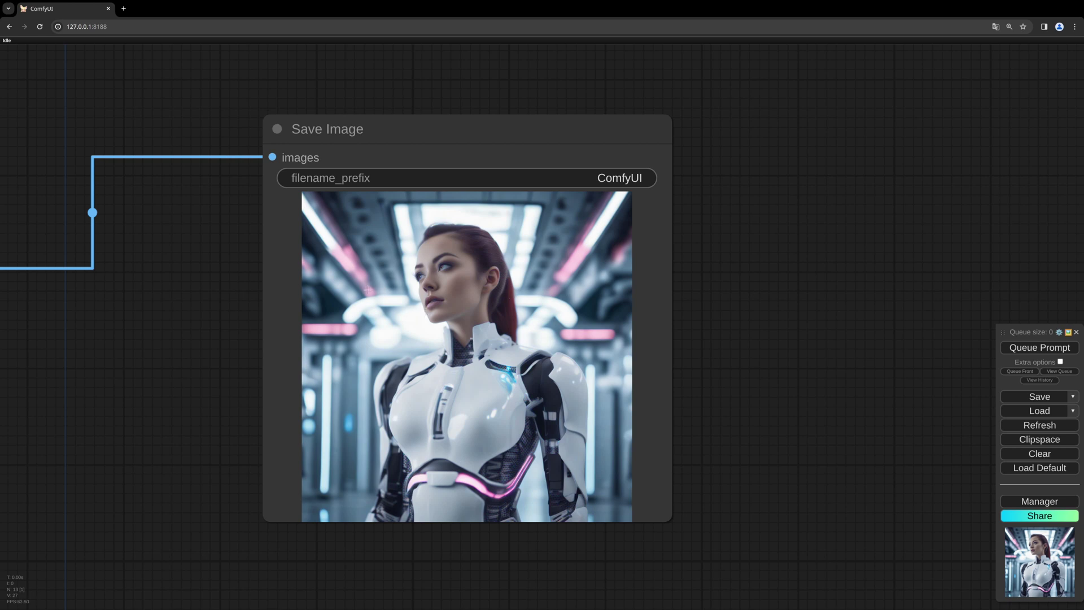
left_click_drag(266, 293, 381, 306)
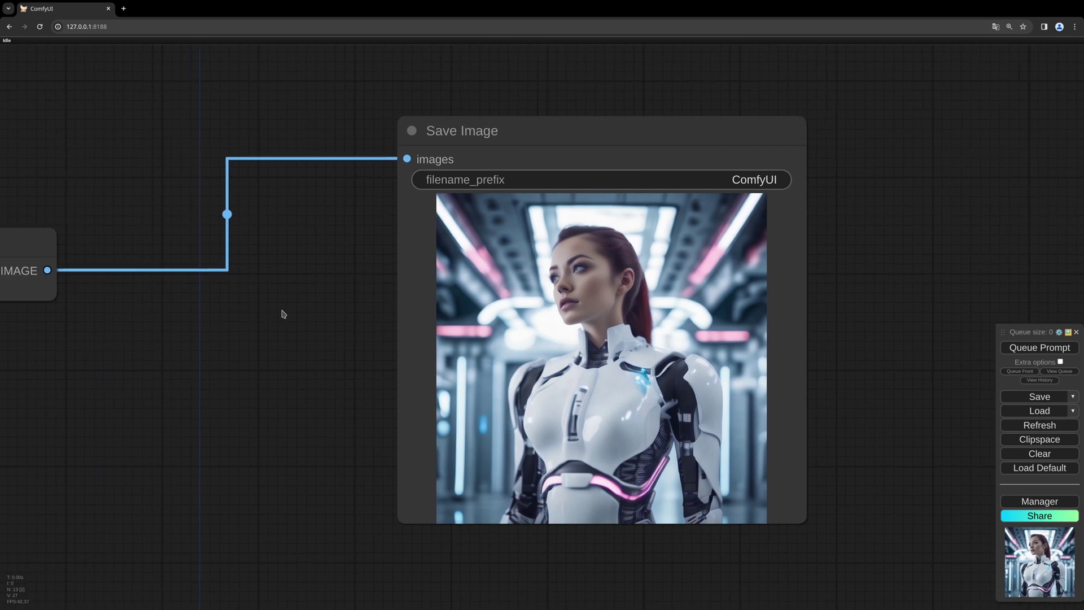
left_click_drag(283, 314, 346, 312)
scroll(229, 329, "down", 3)
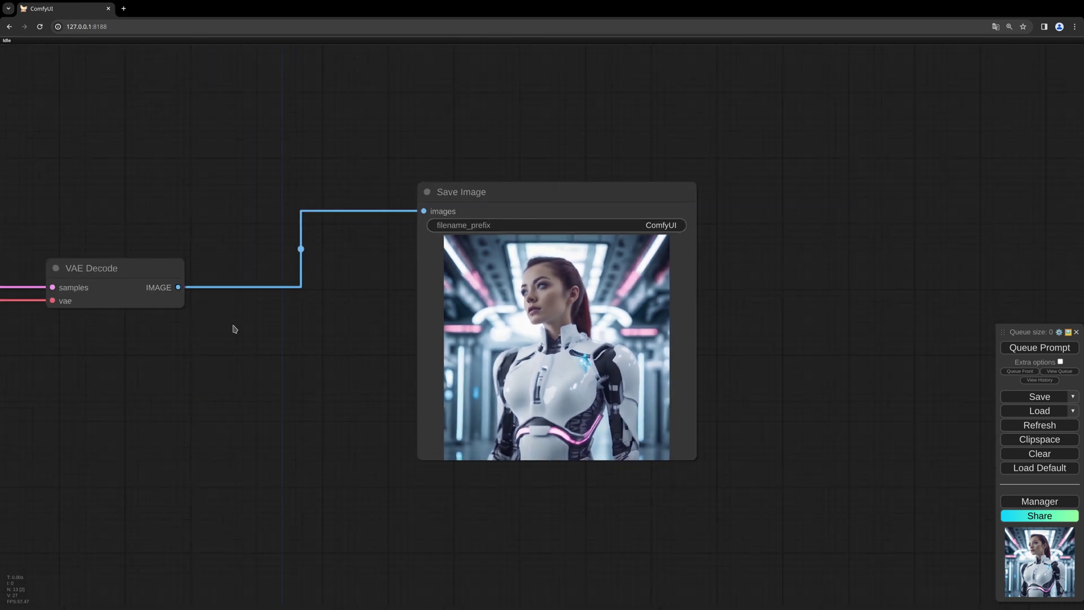
scroll(234, 328, "up", 4)
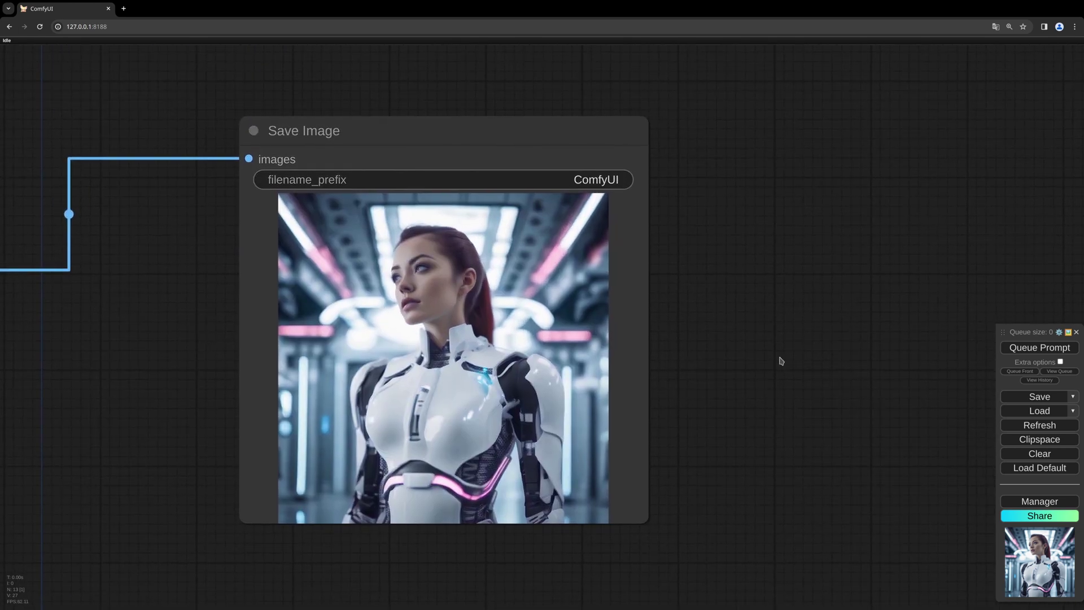
Queue the workflow again and view the refreshed white-armored soldier image in Save Image
left_click(1016, 348)
left_click_drag(263, 315, 300, 314)
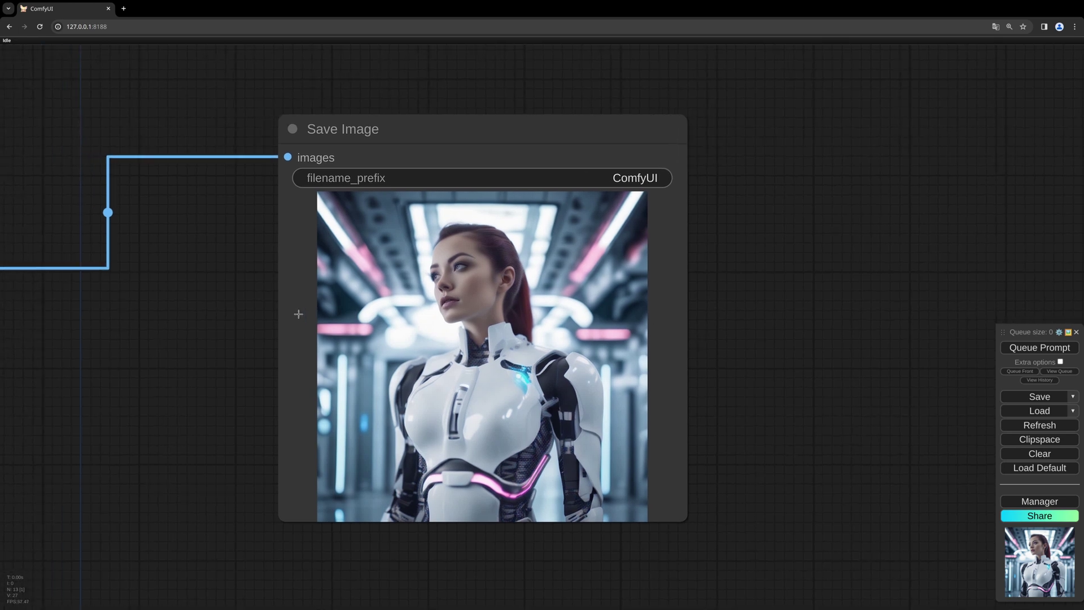